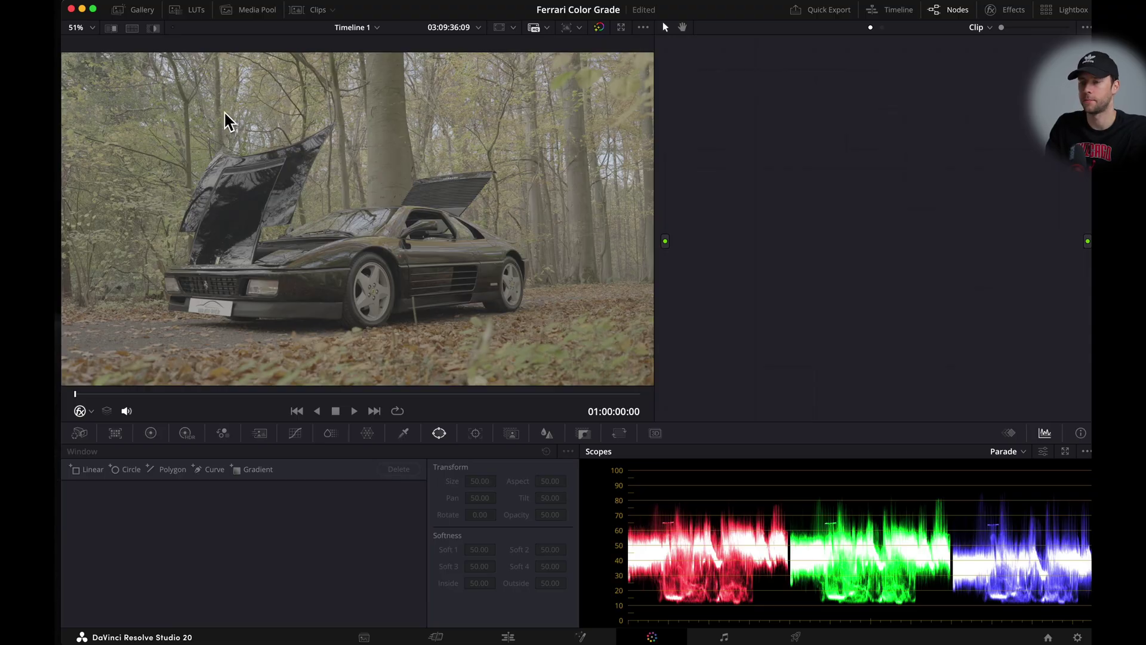
# - Drag the PowerGrade 1 still onto the Ferrari clip to load its 17-node autumn grade
pyautogui.click(135, 10)
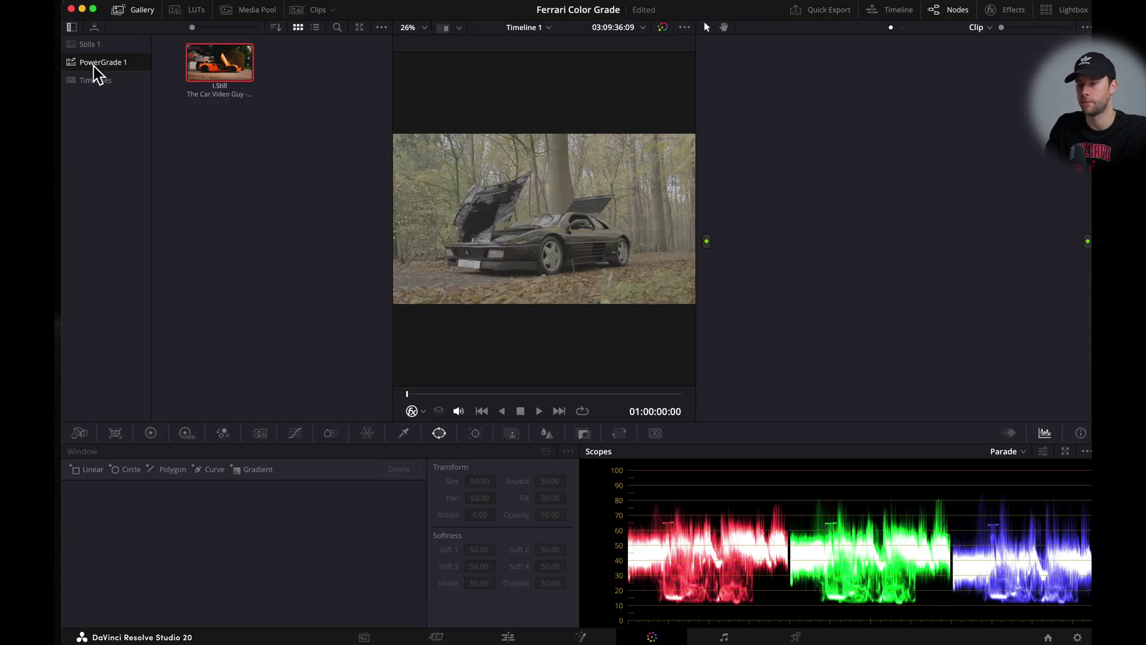
pyautogui.moveTo(220, 74)
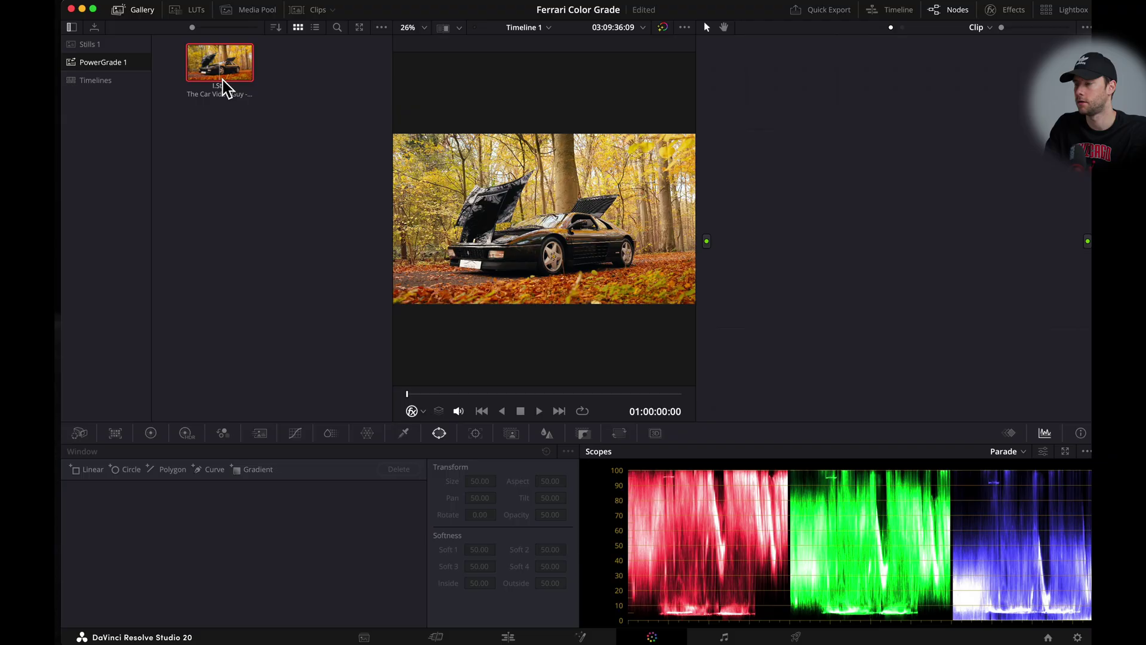
pyautogui.moveTo(220, 75); pyautogui.dragTo(827, 153)
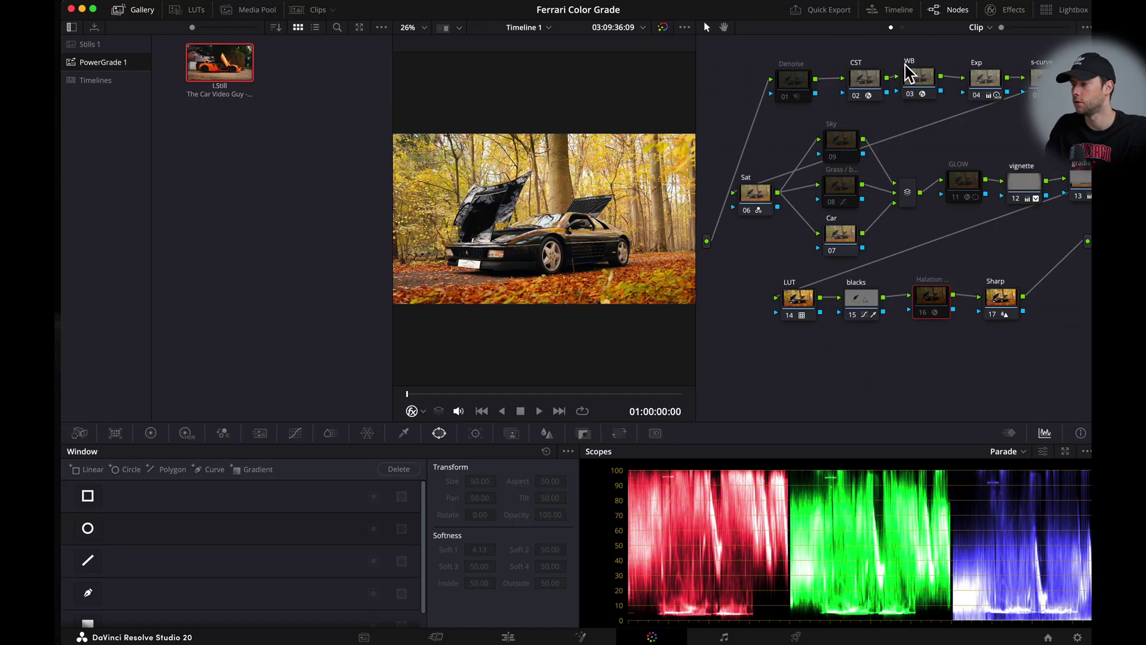
pyautogui.click(956, 15)
pyautogui.click(957, 17)
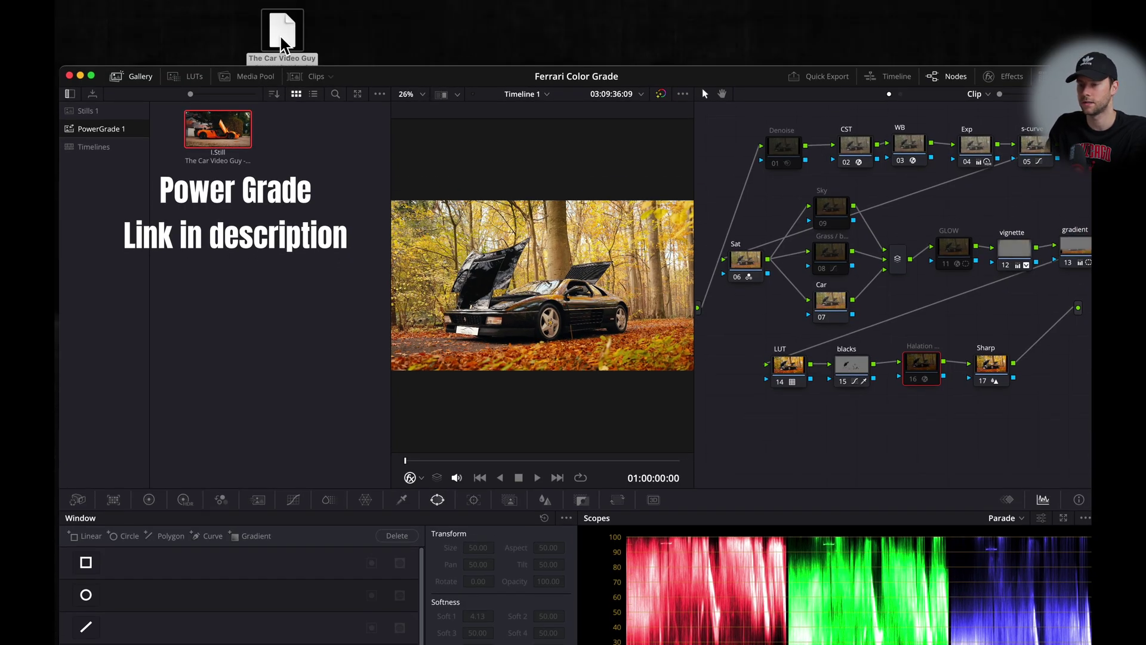
pyautogui.moveTo(281, 30); pyautogui.dragTo(310, 154)
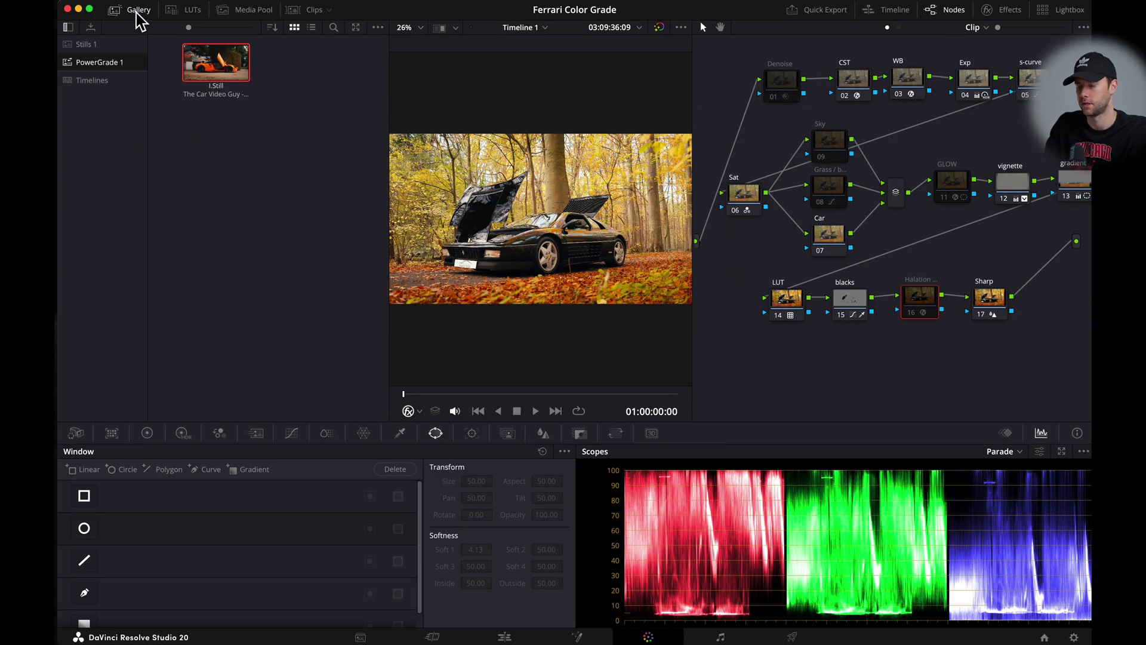
# - Cool the WB node by setting its Chromatic Adaptation source illuminant to 5600 K
pyautogui.click(139, 76)
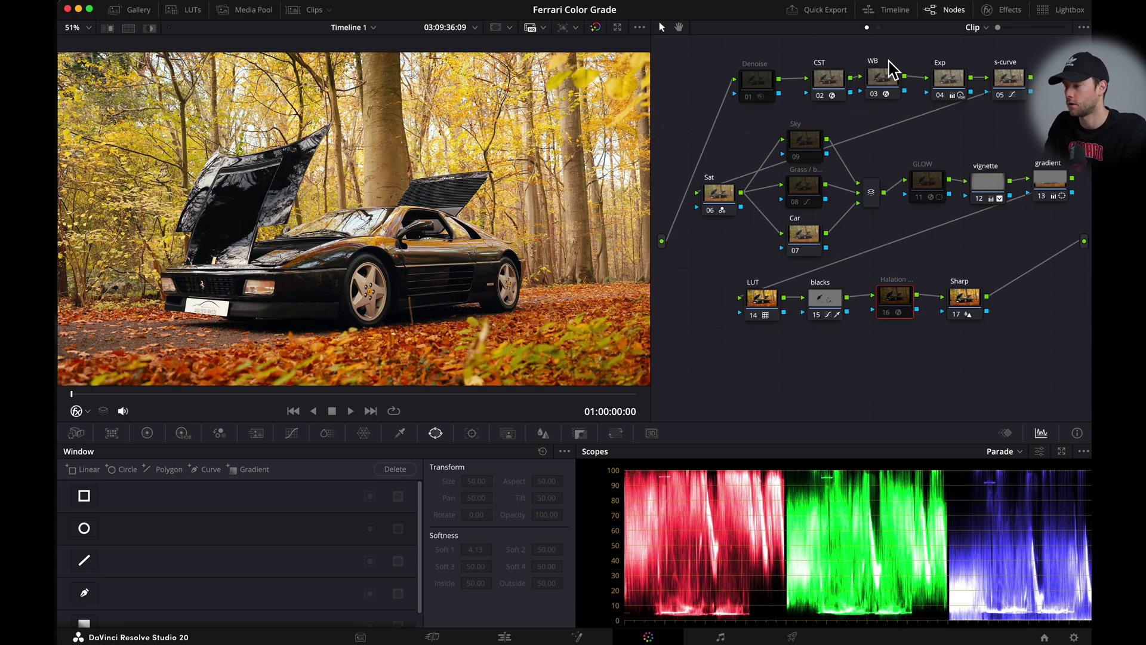
pyautogui.click(888, 85)
pyautogui.click(1005, 13)
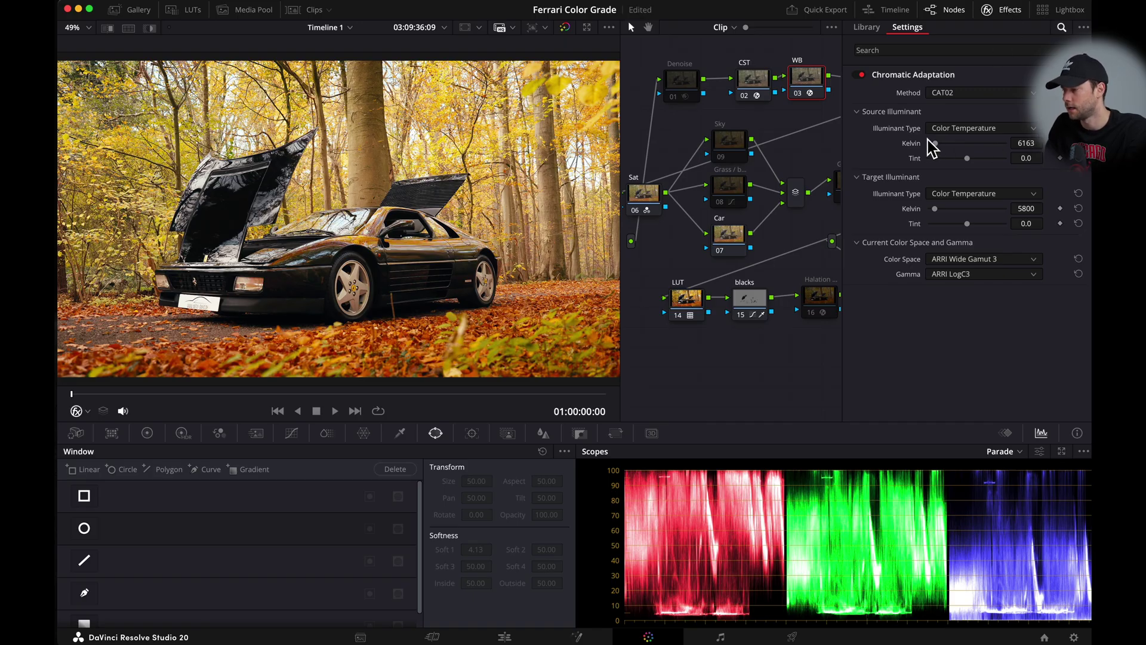
pyautogui.moveTo(1032, 147)
pyautogui.mouseDown()
pyautogui.moveTo(1003, 147)
pyautogui.moveTo(1024, 146)
pyautogui.mouseUp()
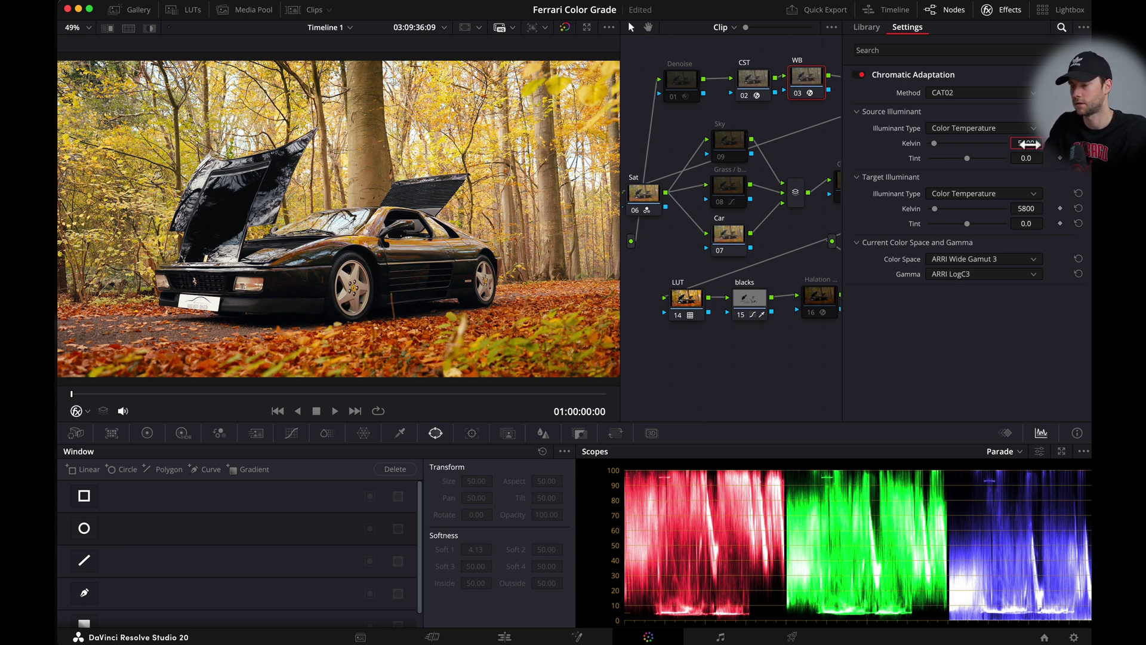
pyautogui.click(1009, 10)
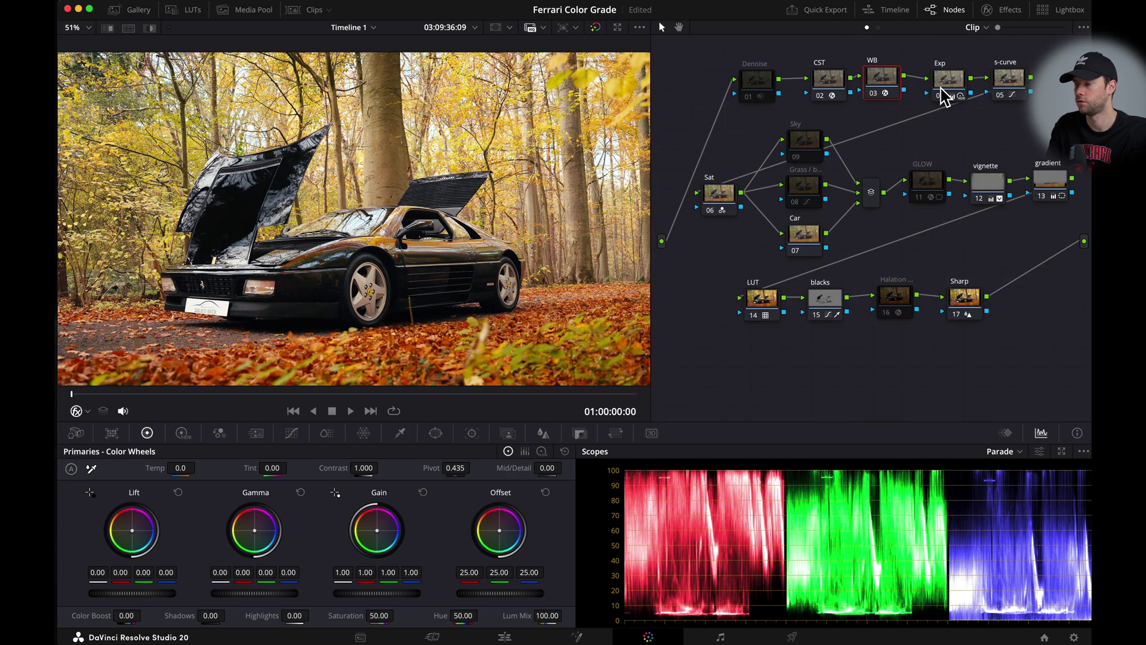
# - Lower the Exp node's global exposure in the HDR wheels
pyautogui.click(955, 93)
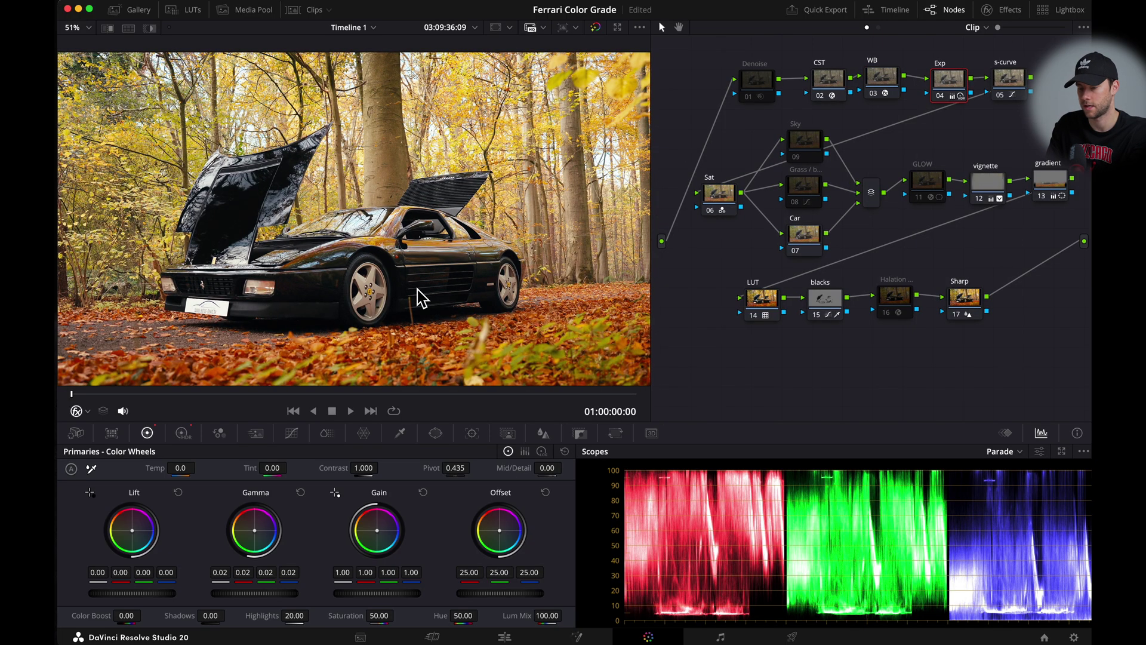
pyautogui.click(183, 435)
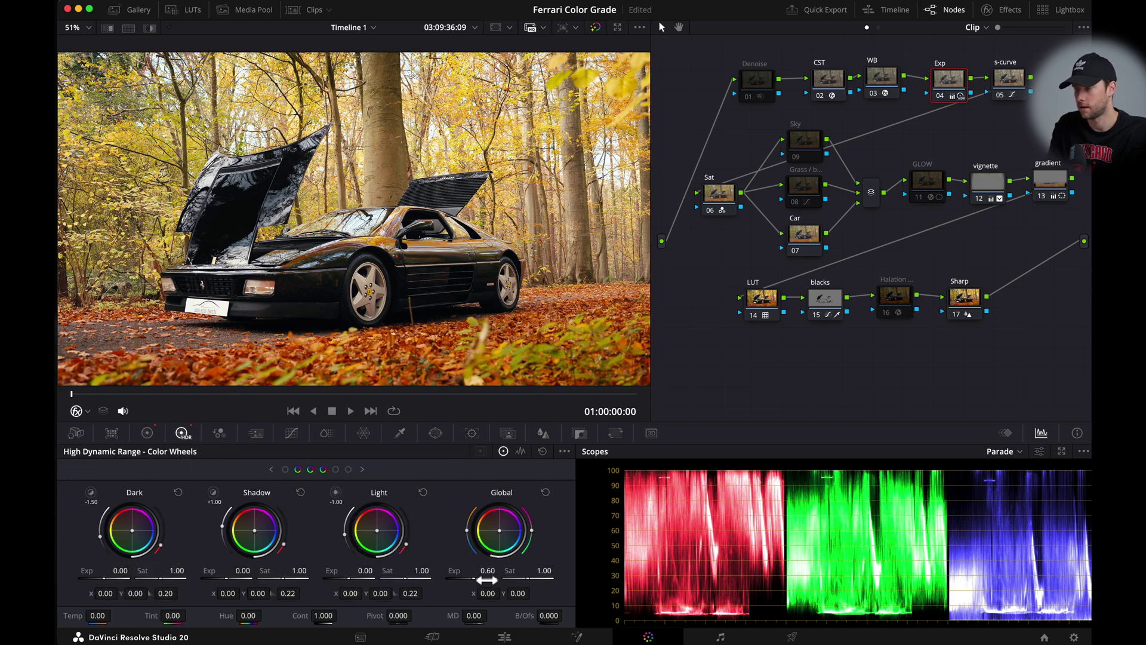
pyautogui.moveTo(487, 569); pyautogui.dragTo(474, 570)
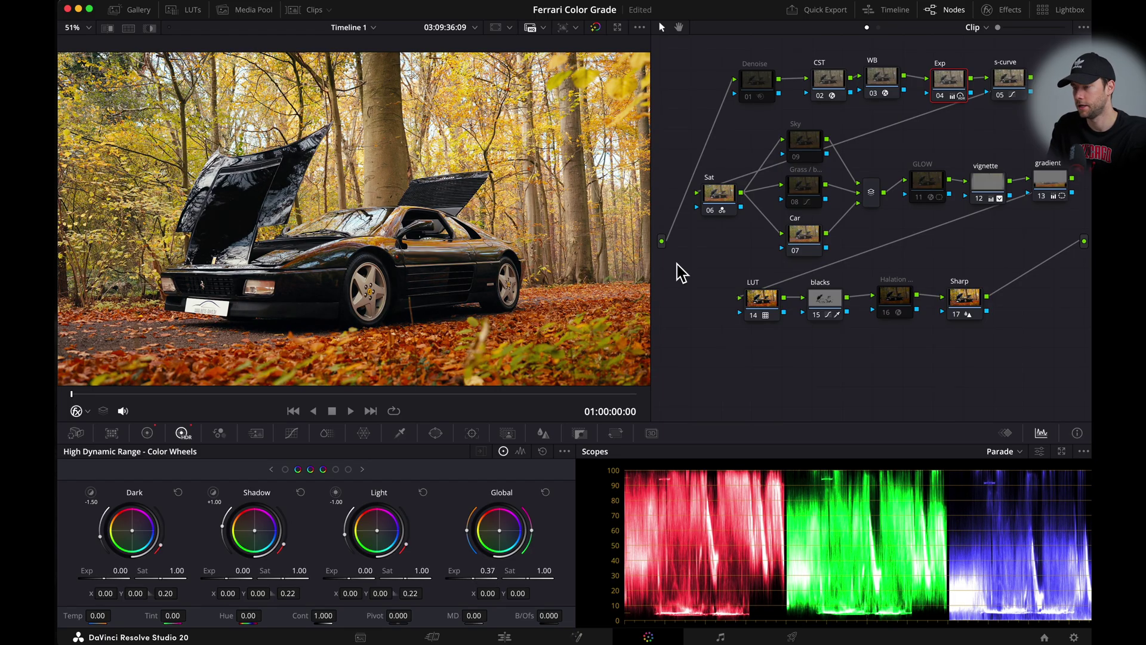
# - In the primary wheels, pull Highlights to -26.50, raise Lift slightly and set Gamma to -0.01
pyautogui.click(147, 434)
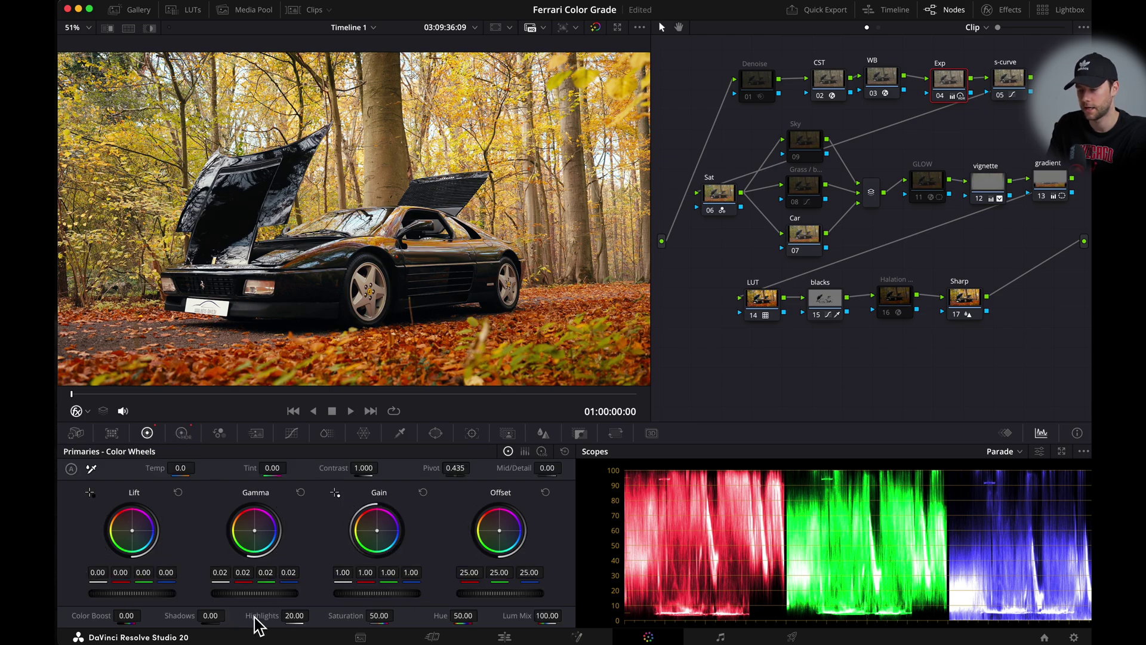
pyautogui.moveTo(305, 619); pyautogui.dragTo(208, 619)
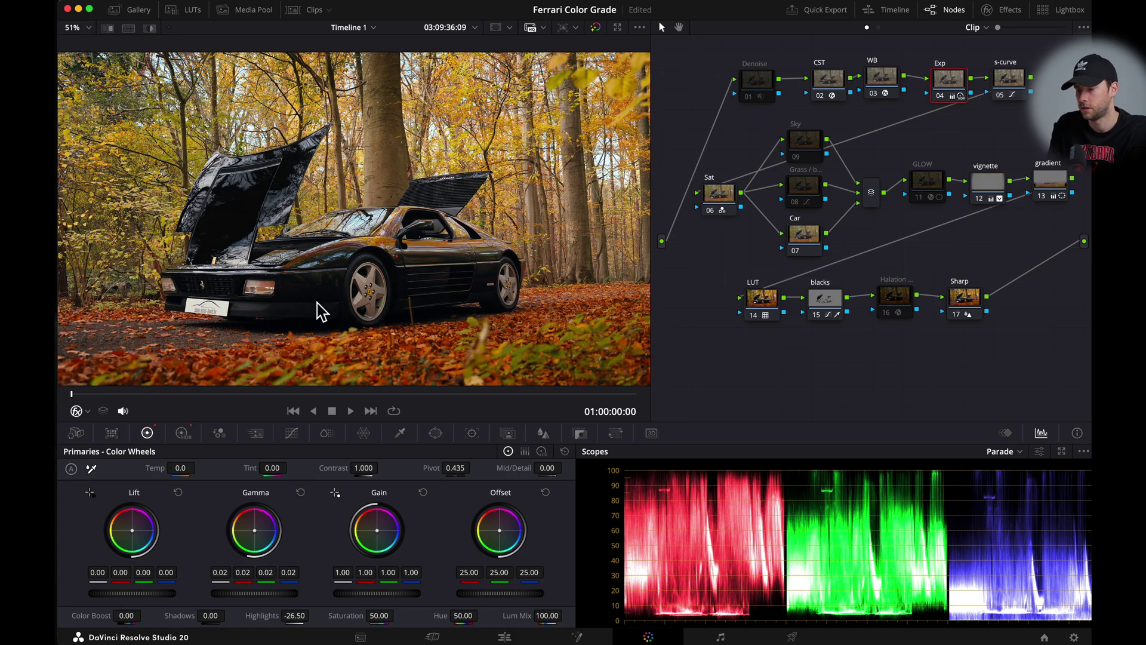
pyautogui.scroll(4, 285, 301)
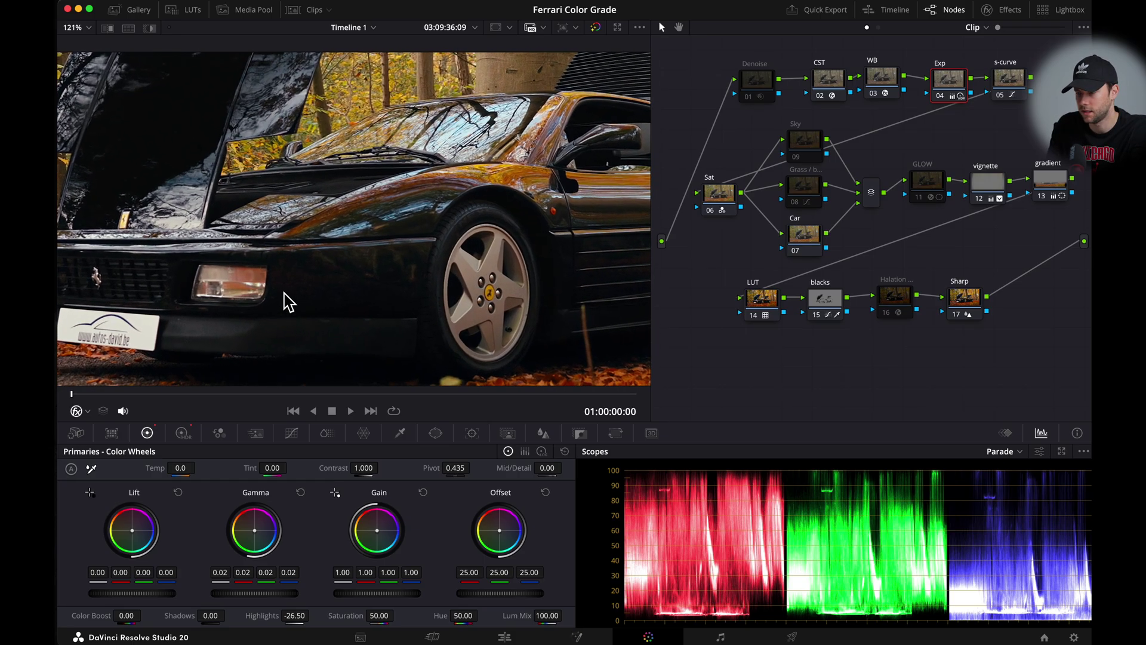
pyautogui.scroll(-2, 287, 301)
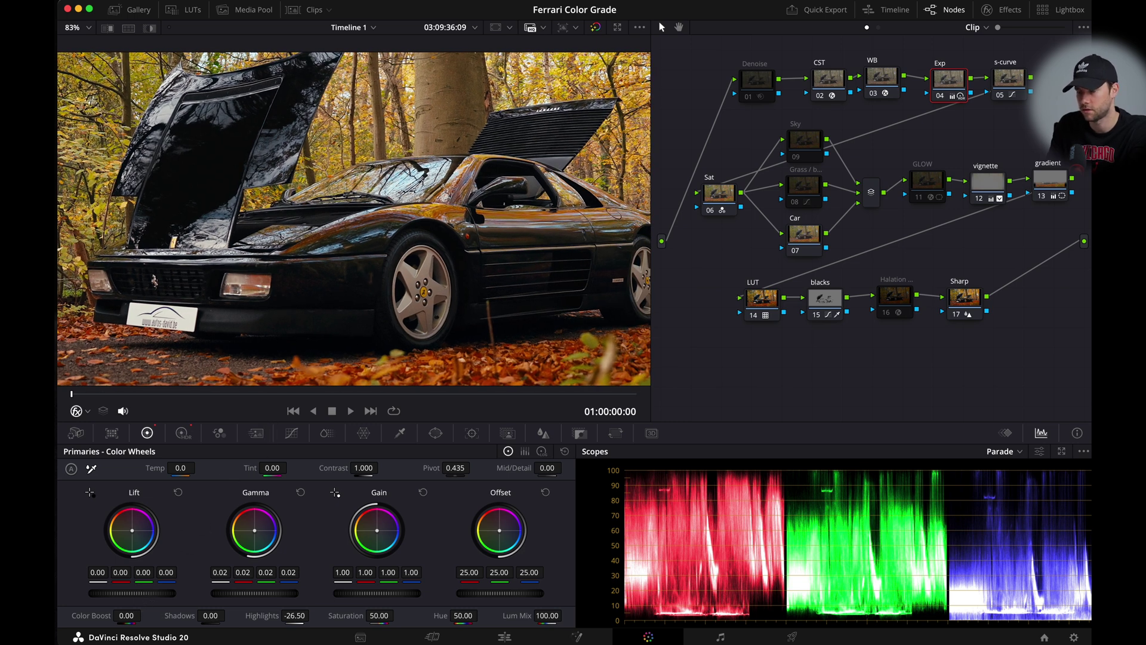
pyautogui.moveTo(132, 593); pyautogui.dragTo(138, 593)
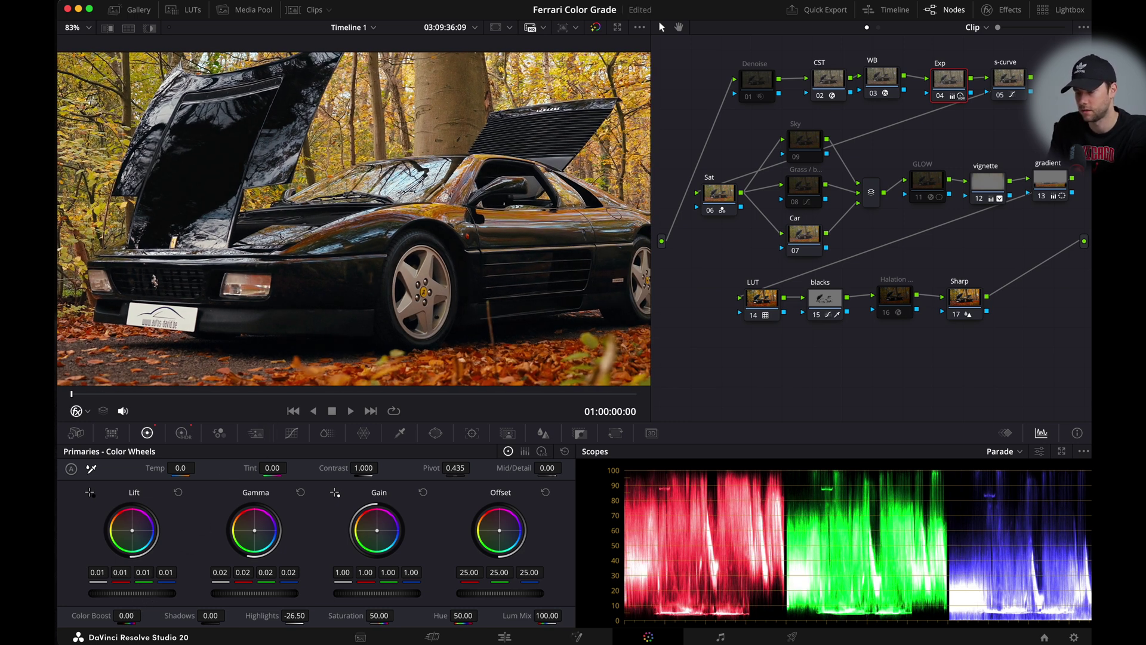
pyautogui.scroll(-3, 481, 290)
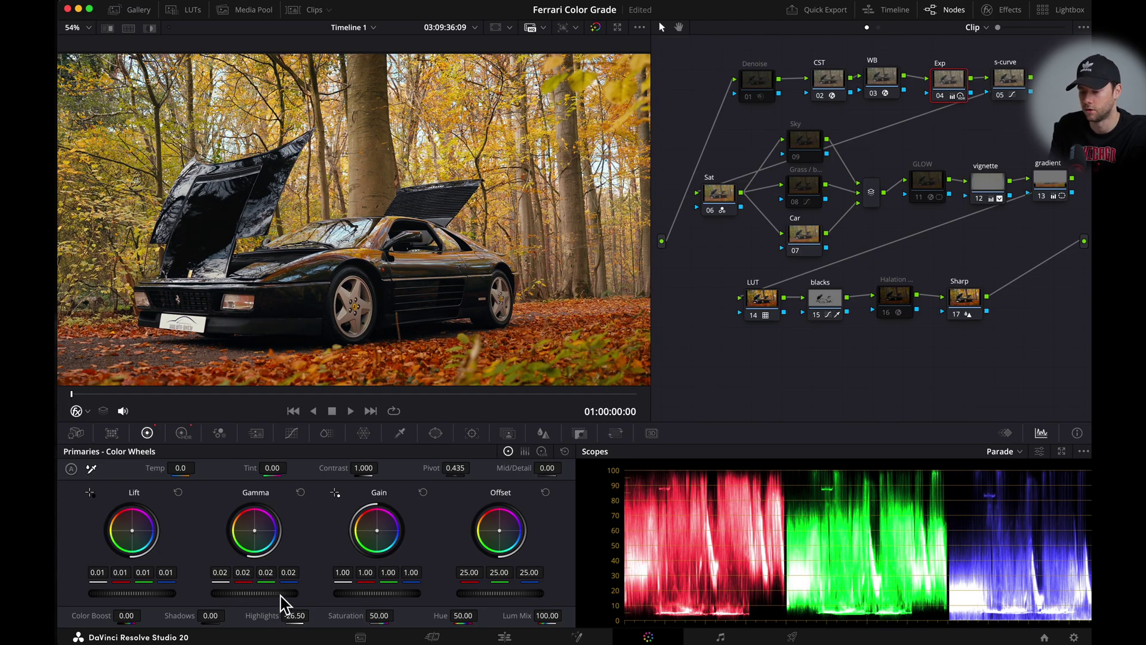
pyautogui.moveTo(281, 593); pyautogui.dragTo(277, 594)
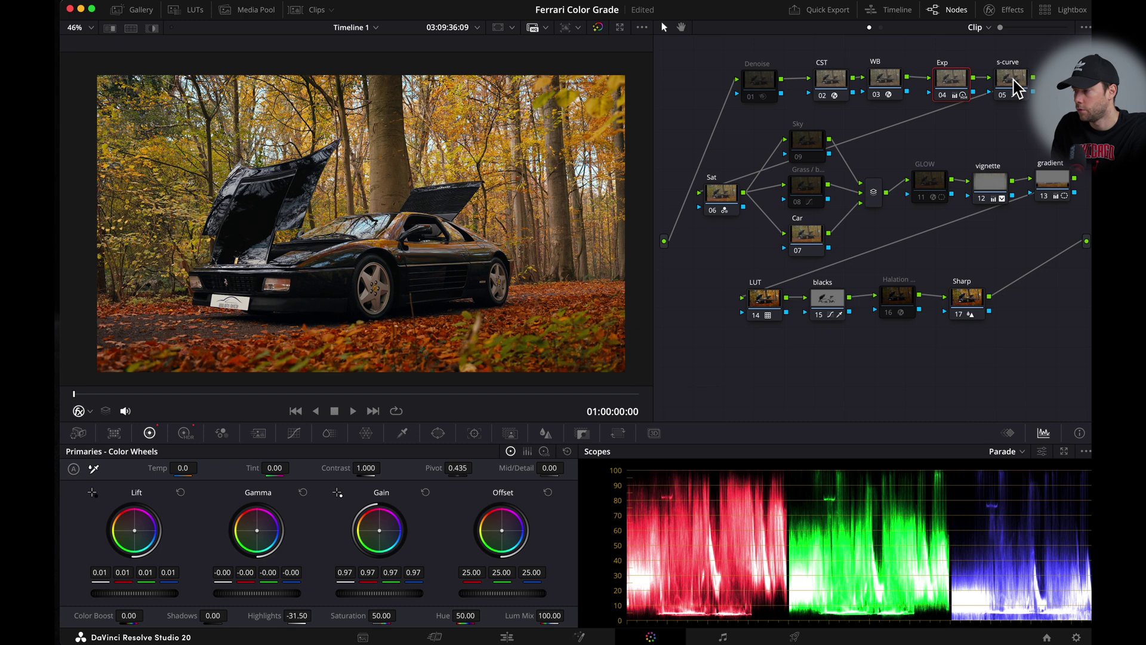
# - Raise the lowest point of the s-curve node's custom curve slightly to lift the shadows
pyautogui.click(1011, 80)
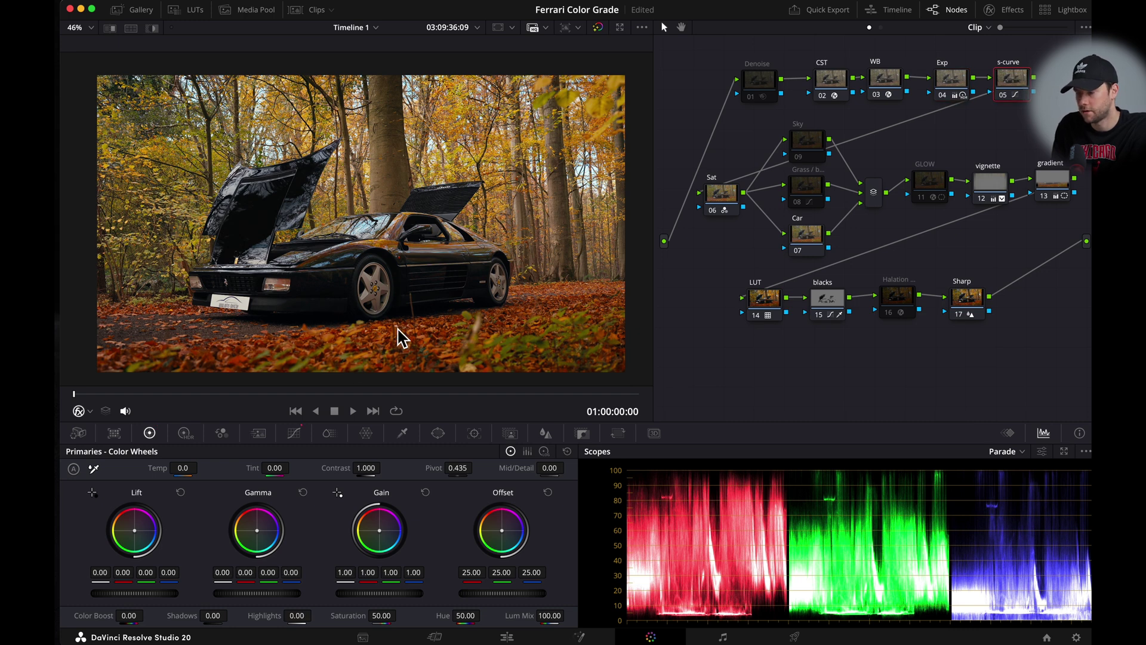
pyautogui.click(295, 434)
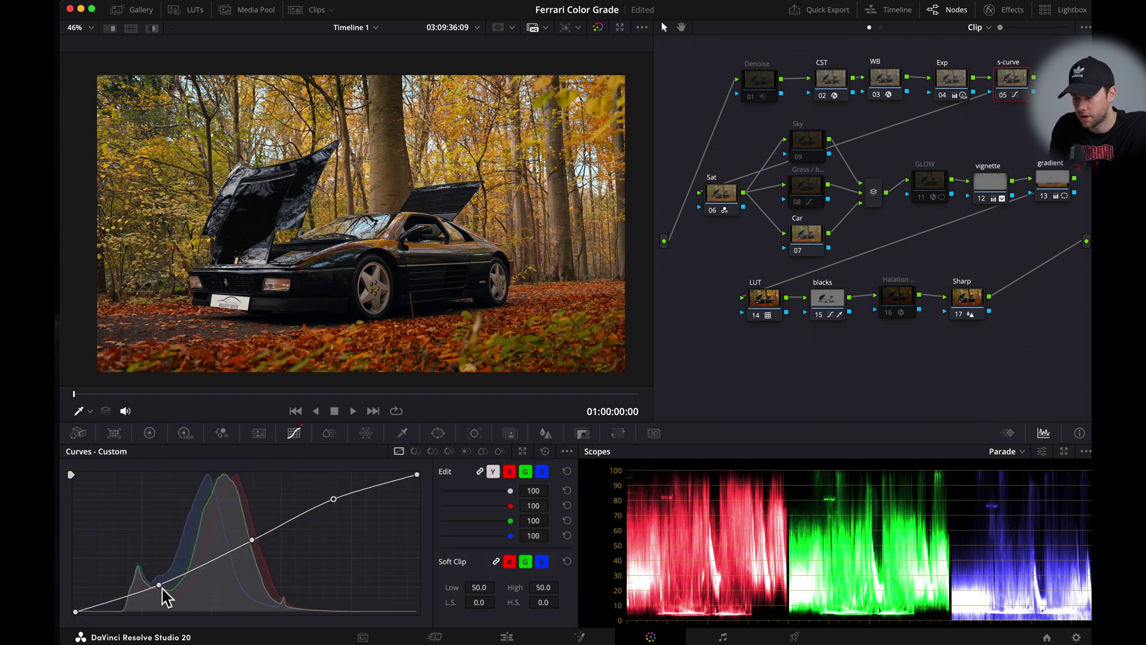
pyautogui.moveTo(162, 588); pyautogui.dragTo(161, 586)
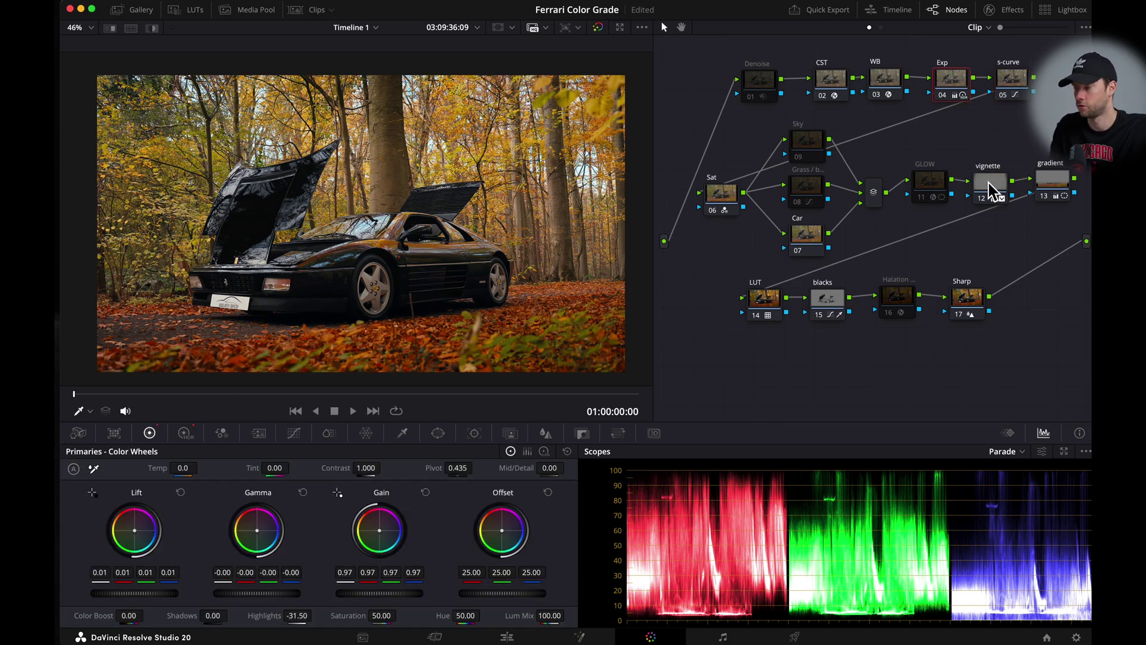
# - Show the vignette node's circle window and toggle the vignette off and on to compare
pyautogui.click(991, 185)
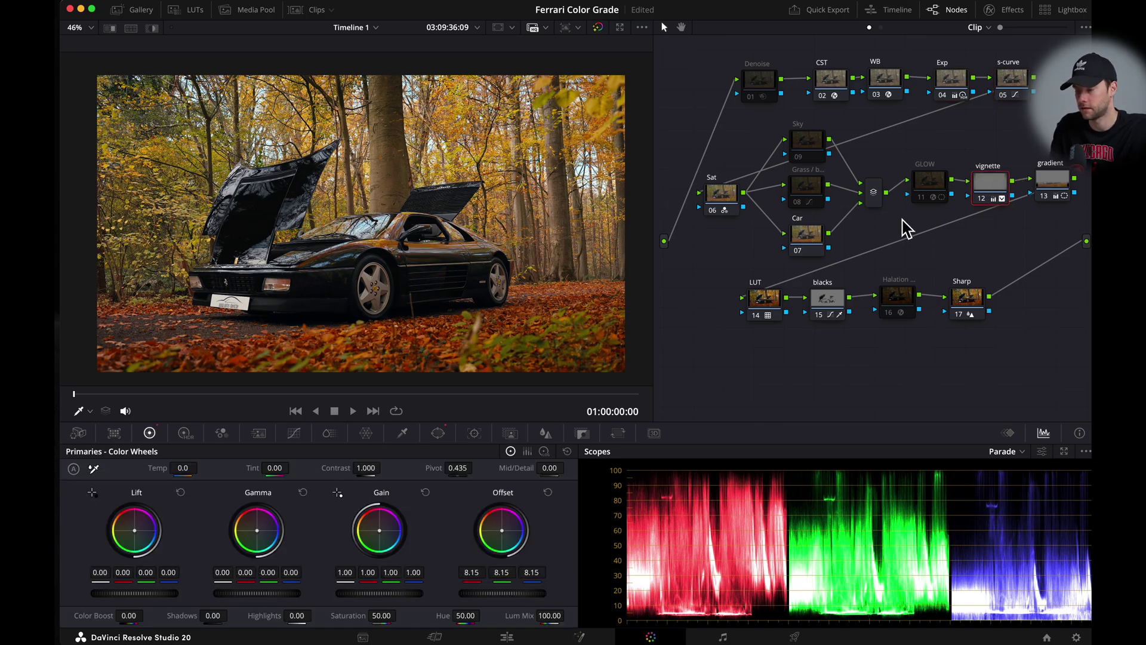
pyautogui.click(438, 436)
pyautogui.scroll(-2, 412, 248)
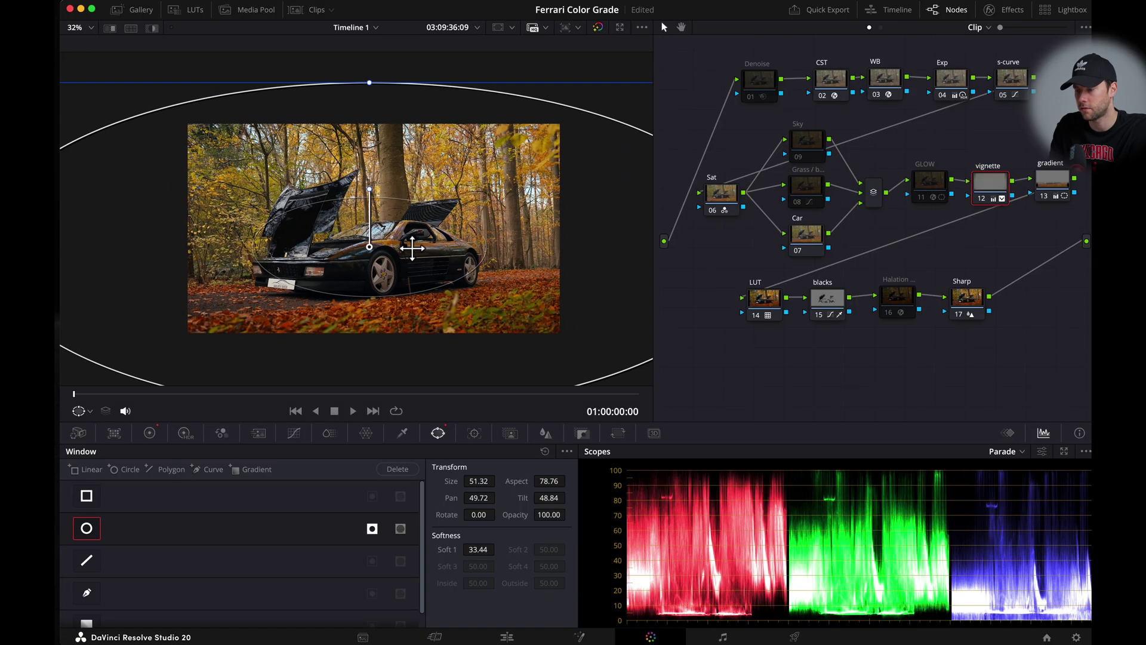
pyautogui.scroll(3, 412, 248)
pyautogui.click(981, 199)
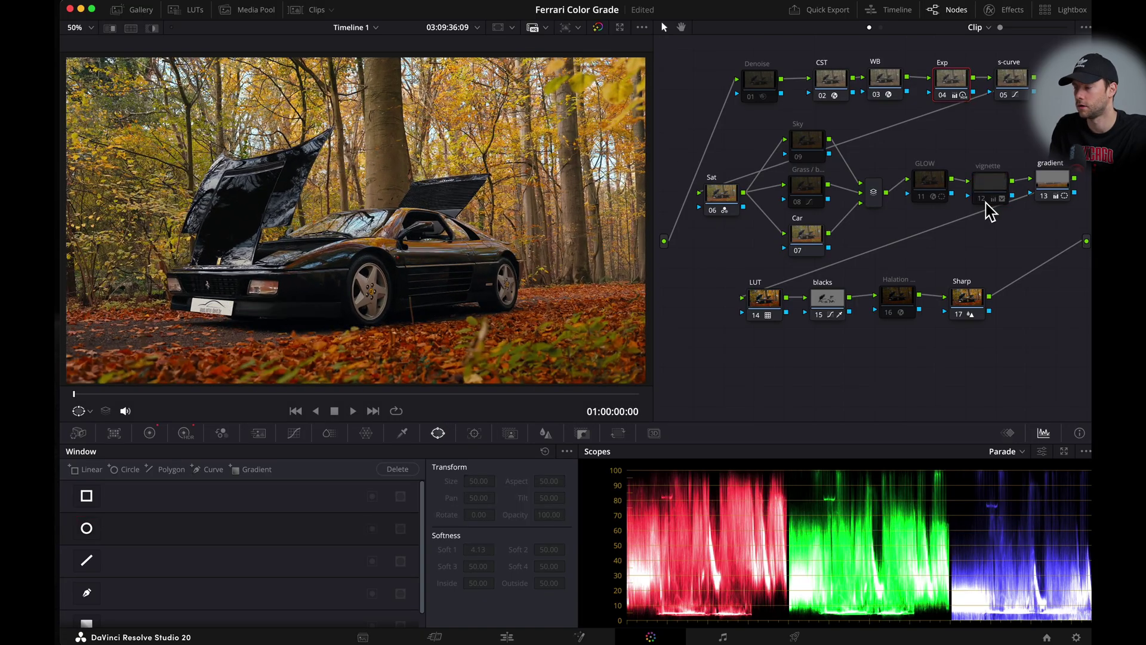
pyautogui.click(986, 203)
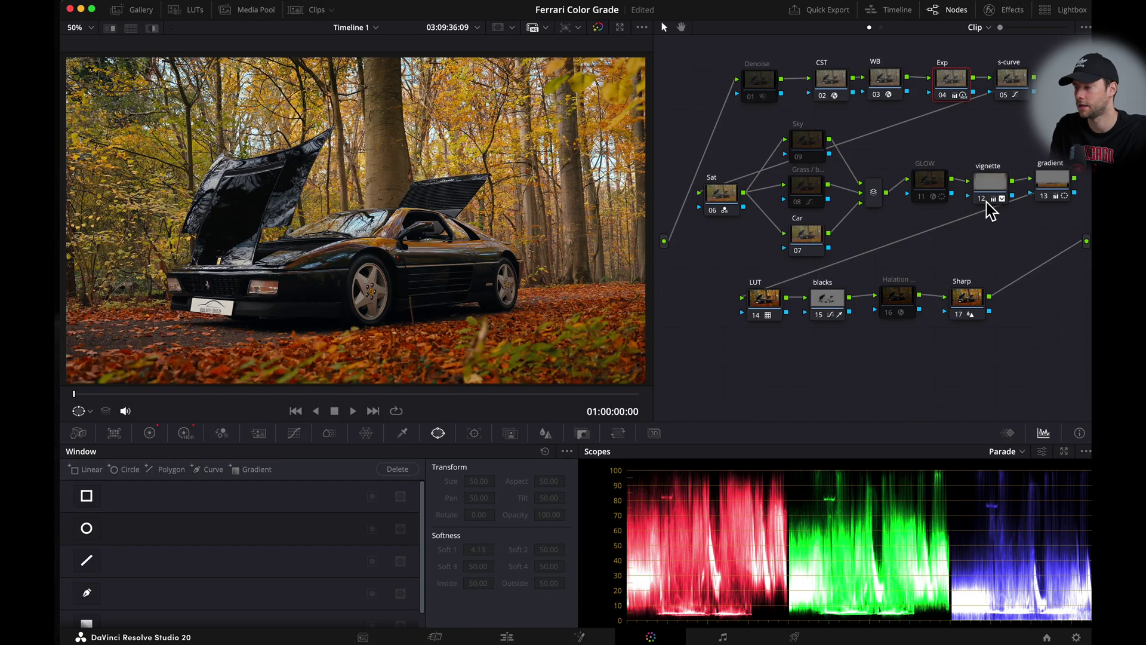
pyautogui.click(985, 203)
pyautogui.click(985, 203)
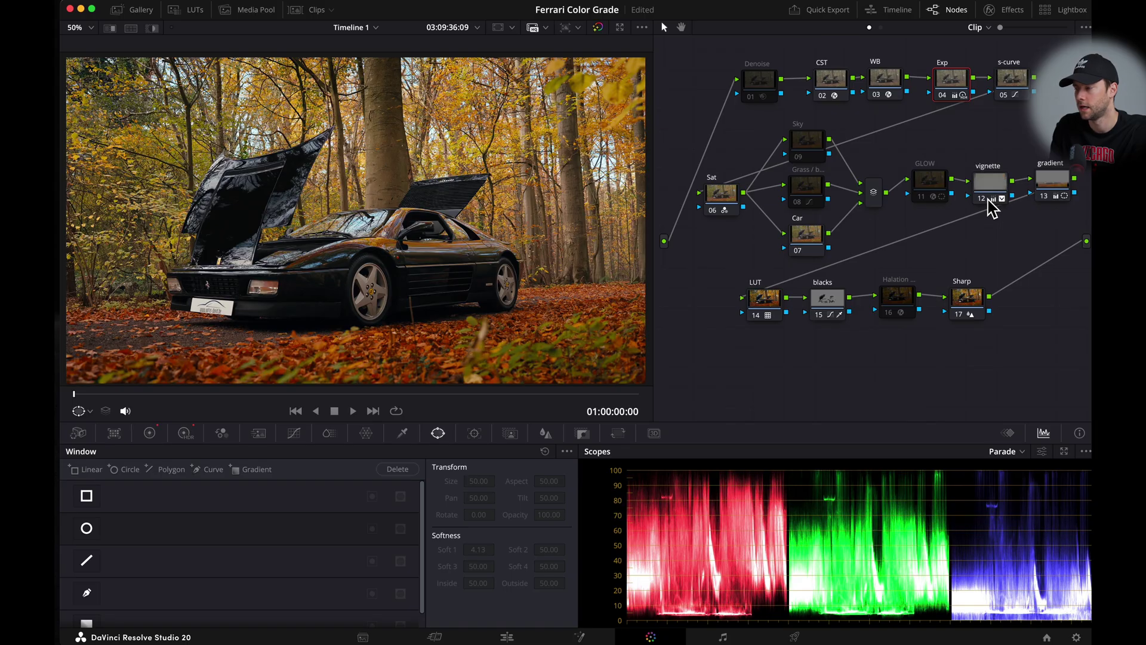
pyautogui.scroll(-1, 492, 276)
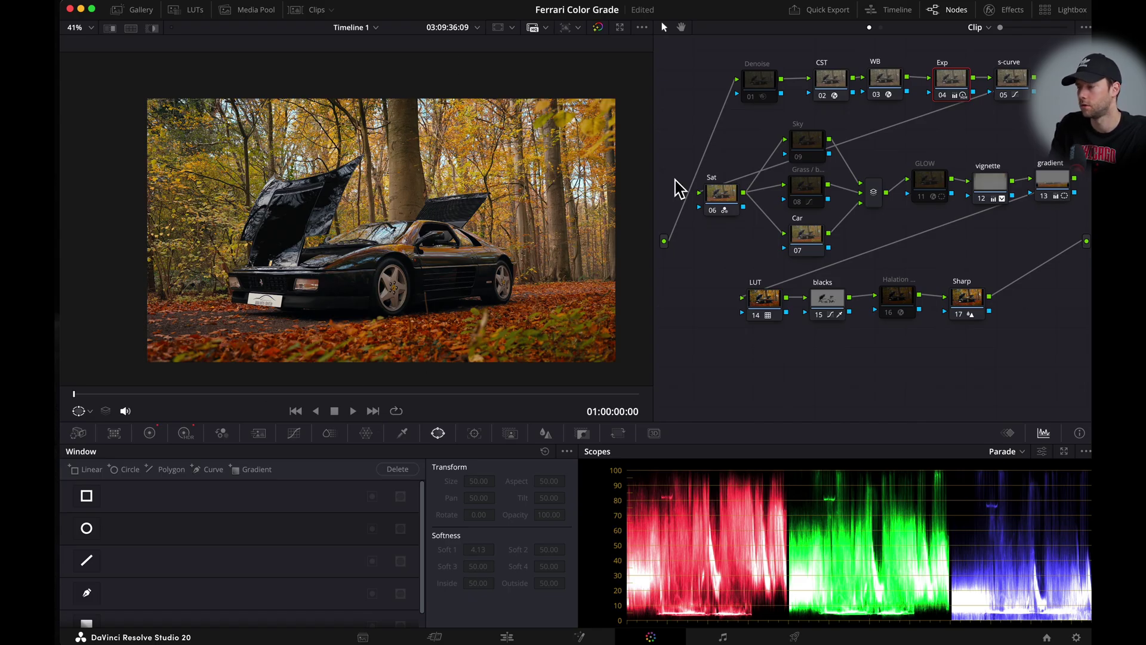
# - Move the vignette oval down, make it slightly smaller, and raise Soft 1 to 41.51
pyautogui.click(991, 184)
pyautogui.scroll(-1, 437, 260)
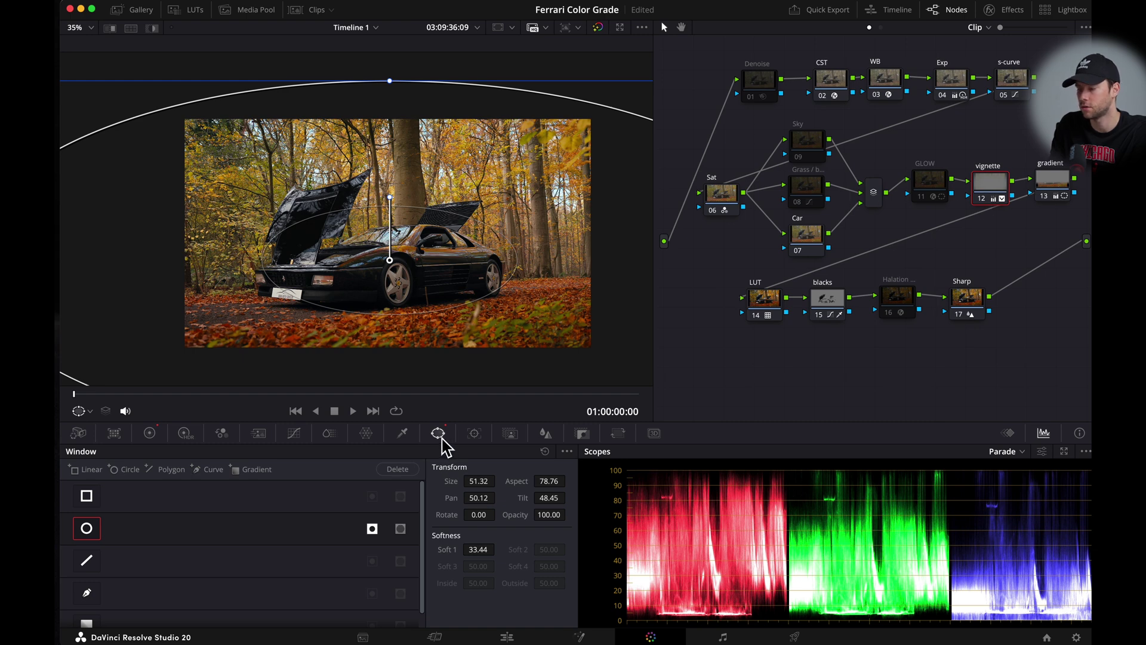
pyautogui.moveTo(397, 269)
pyautogui.mouseDown()
pyautogui.moveTo(365, 270)
pyautogui.moveTo(428, 278)
pyautogui.moveTo(397, 280)
pyautogui.mouseUp()
pyautogui.scroll(-3, 397, 276)
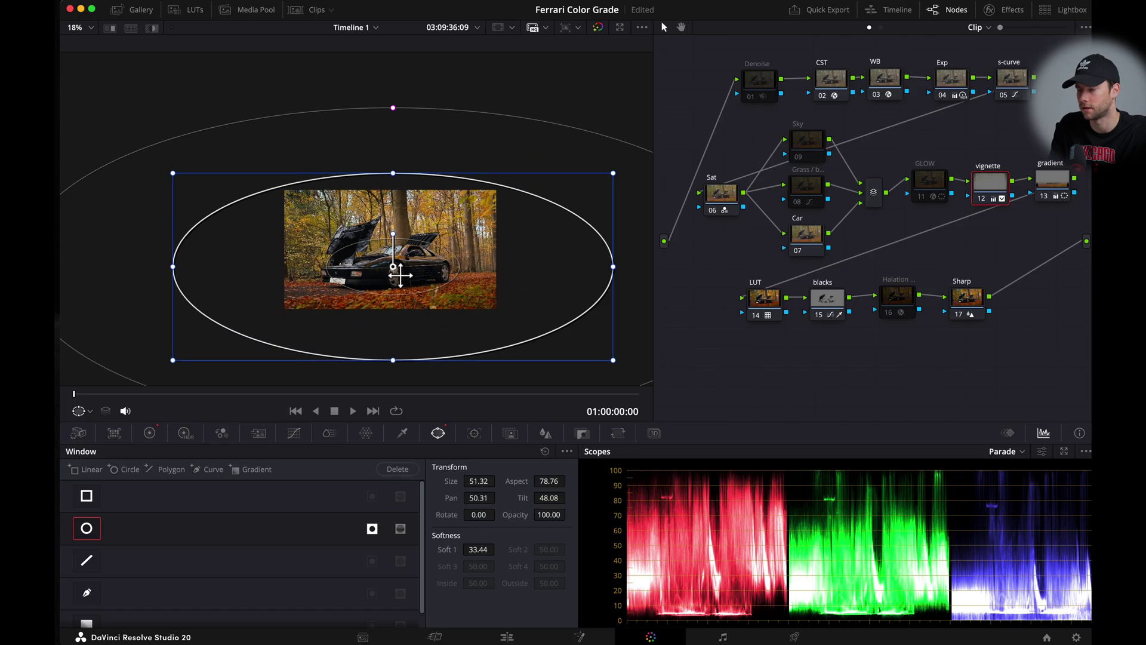
pyautogui.moveTo(609, 184); pyautogui.dragTo(641, 176)
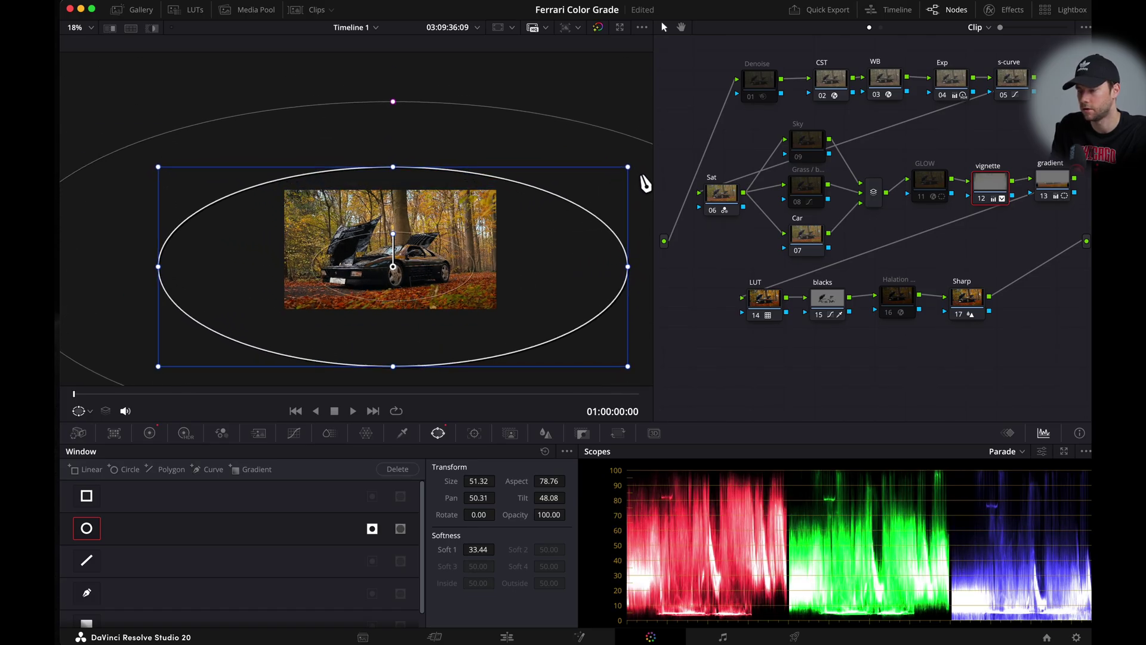
pyautogui.scroll(-1, 612, 186)
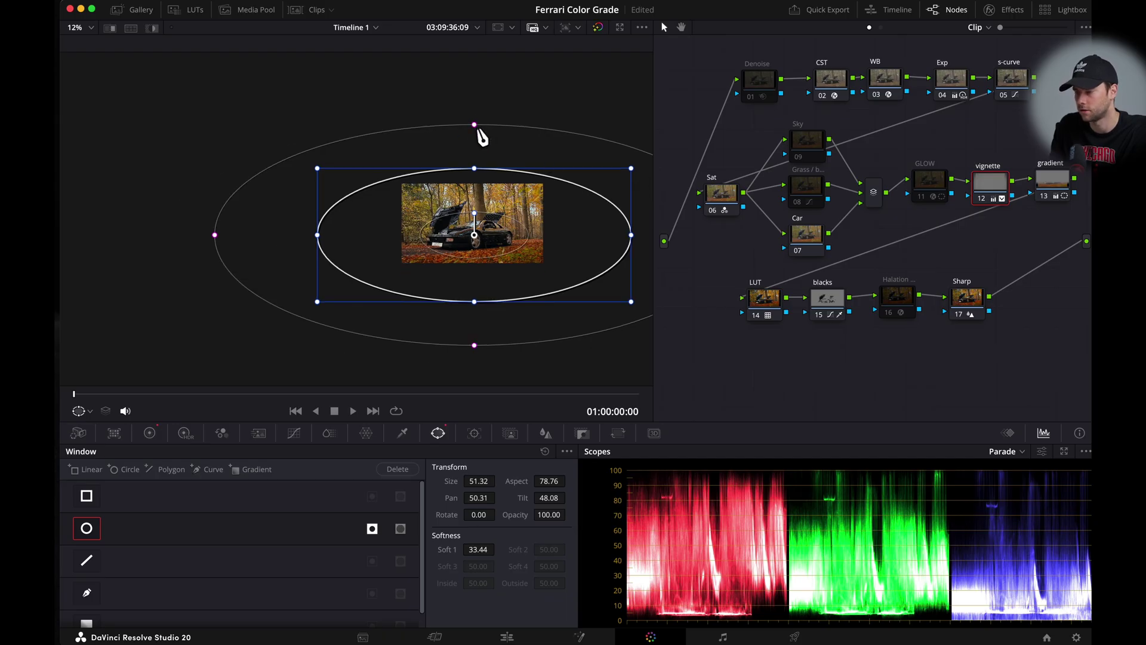
pyautogui.moveTo(478, 129); pyautogui.dragTo(478, 118)
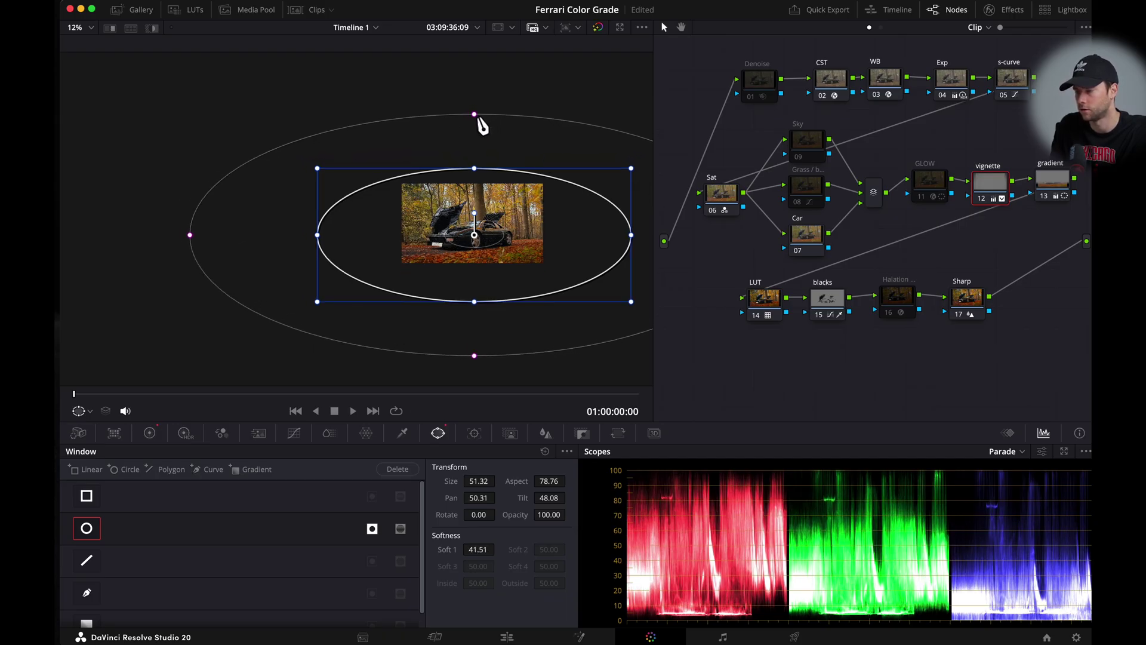
pyautogui.hotkey('shift', 'z')
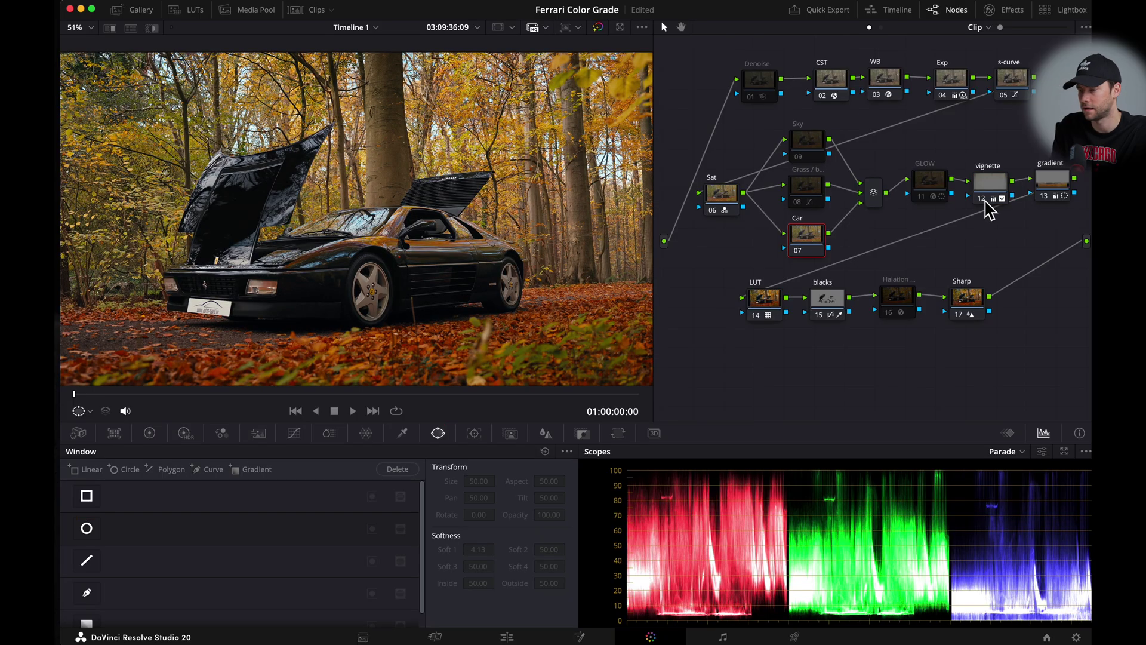
pyautogui.click(985, 201)
pyautogui.click(985, 201)
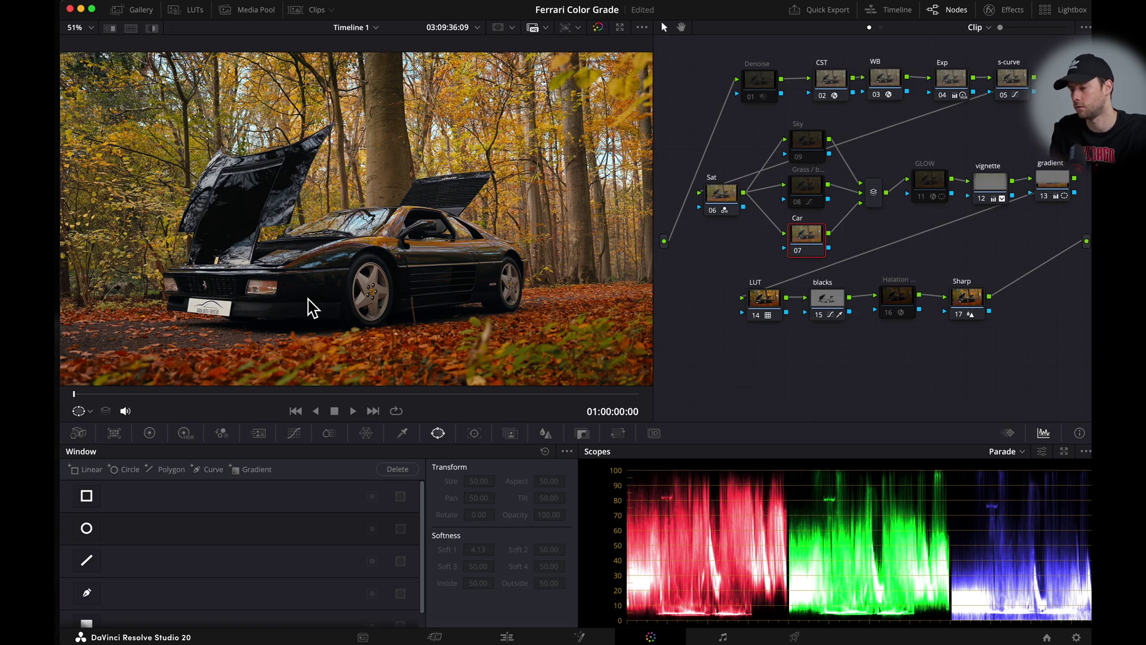
# - Lower the gradient window just beneath the car to Tilt 35.71 with Soft 1 at 5.15
pyautogui.hotkey('shift', 'z')
pyautogui.click(1056, 181)
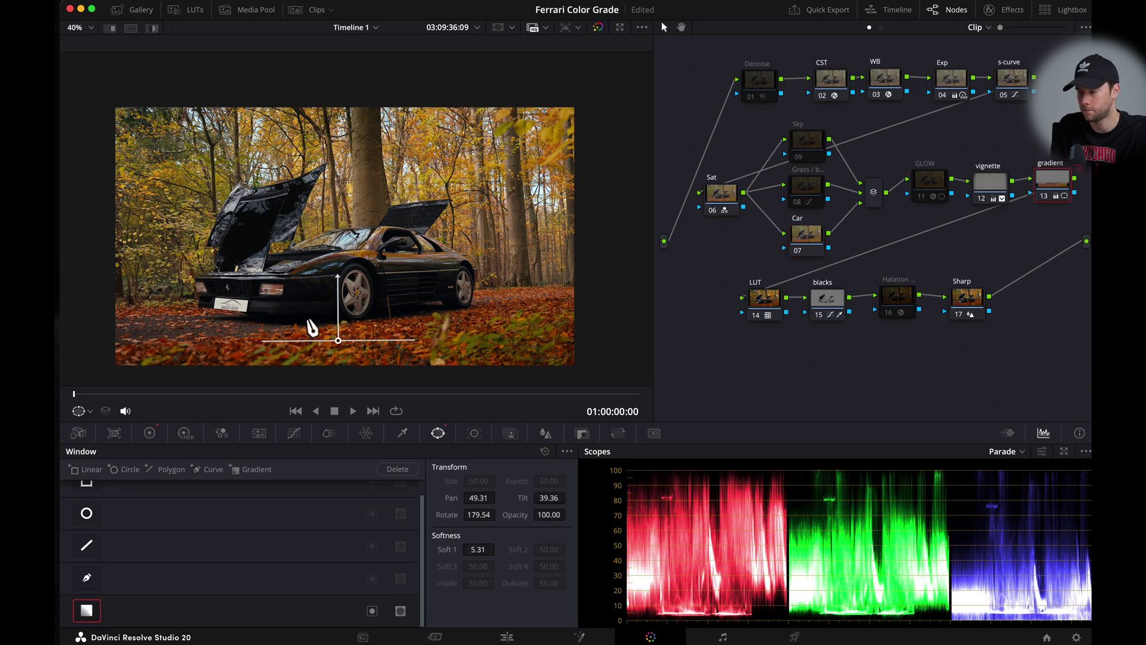
pyautogui.scroll(1, 308, 325)
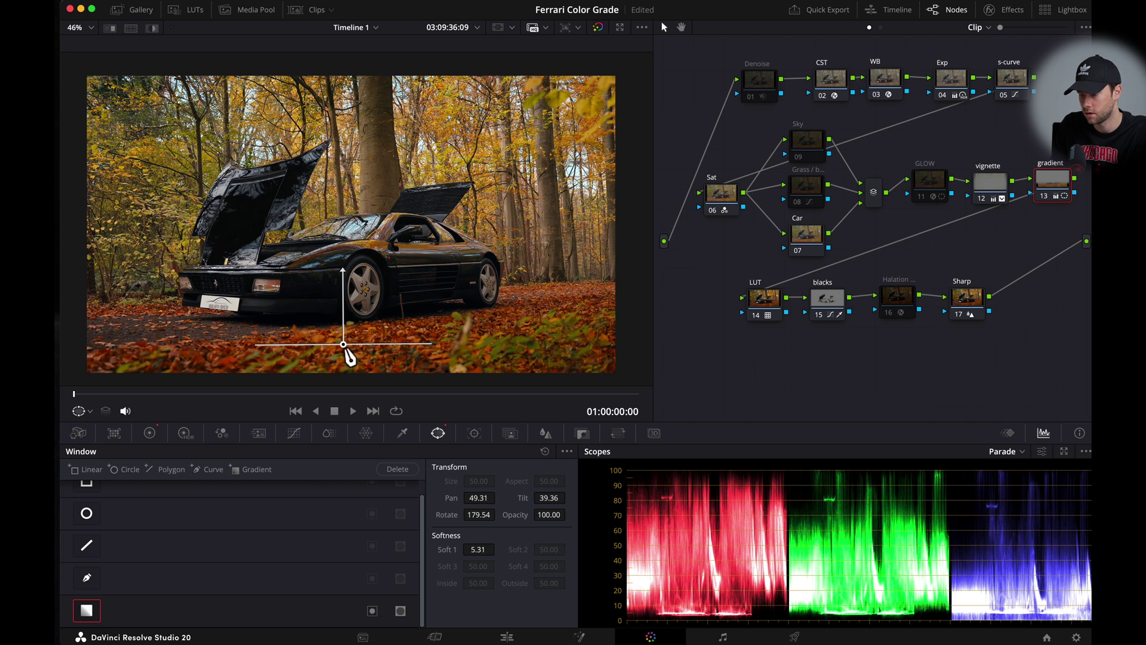
pyautogui.moveTo(349, 352); pyautogui.dragTo(357, 379)
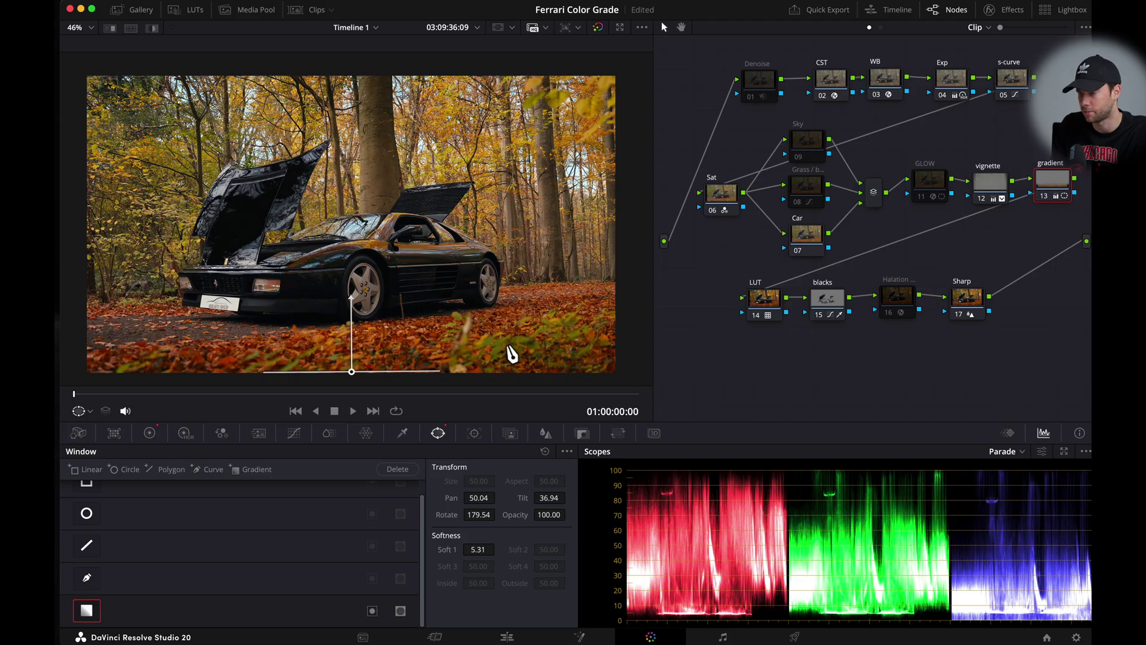
pyautogui.moveTo(358, 380); pyautogui.dragTo(358, 394)
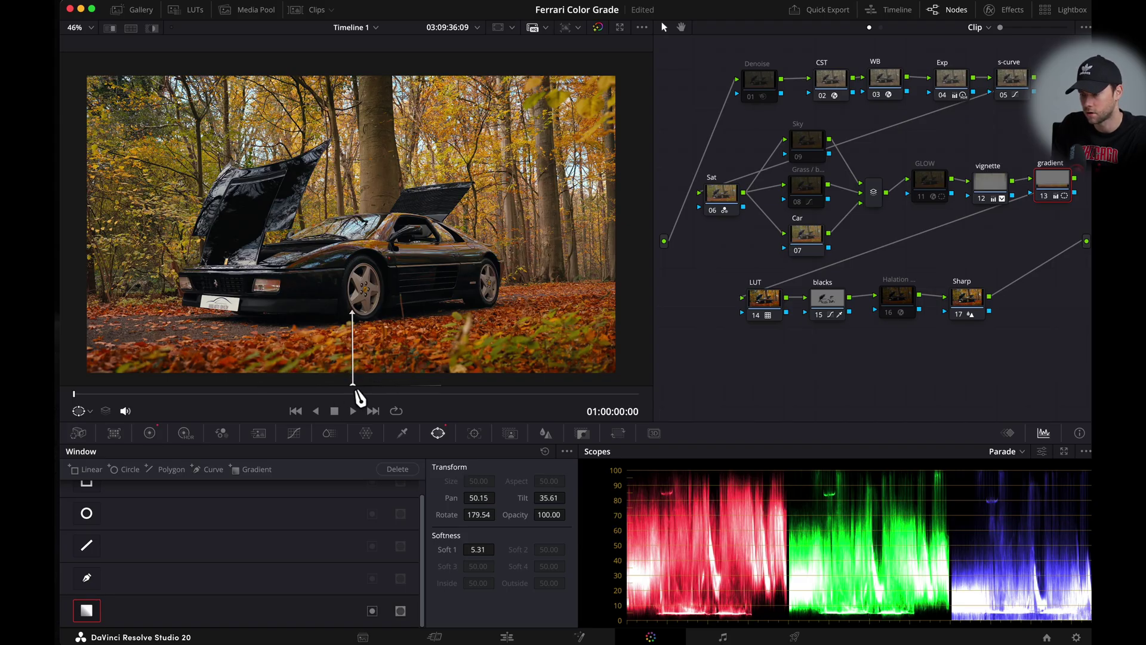
pyautogui.moveTo(351, 307)
pyautogui.mouseDown()
pyautogui.moveTo(354, 237)
pyautogui.moveTo(353, 314)
pyautogui.mouseUp()
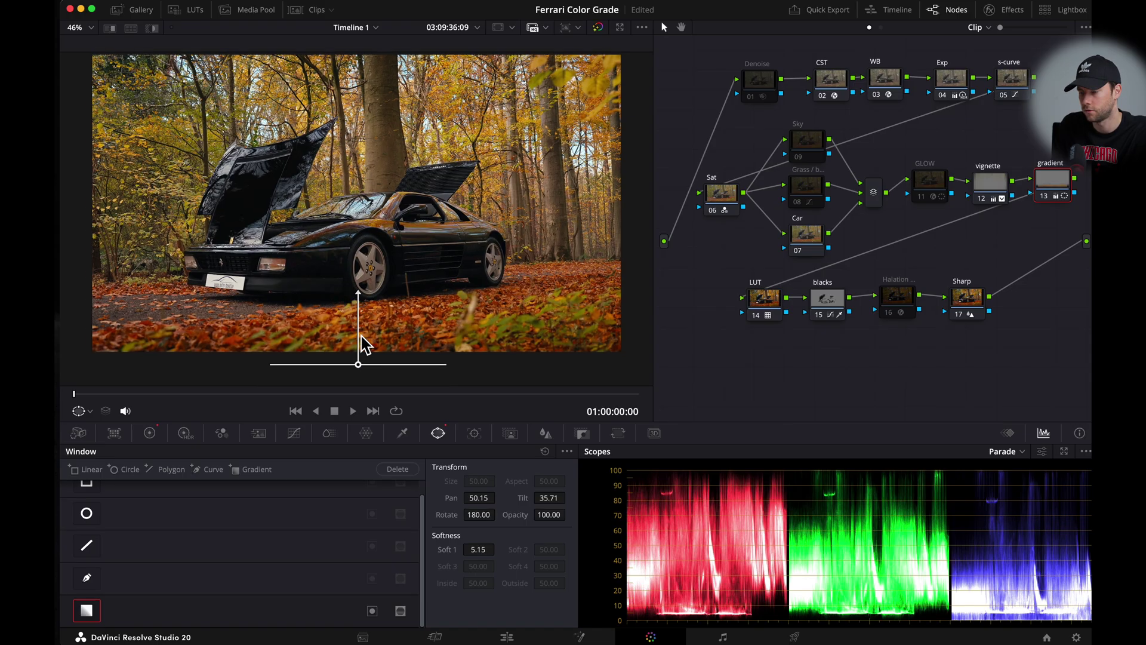
pyautogui.click(1049, 199)
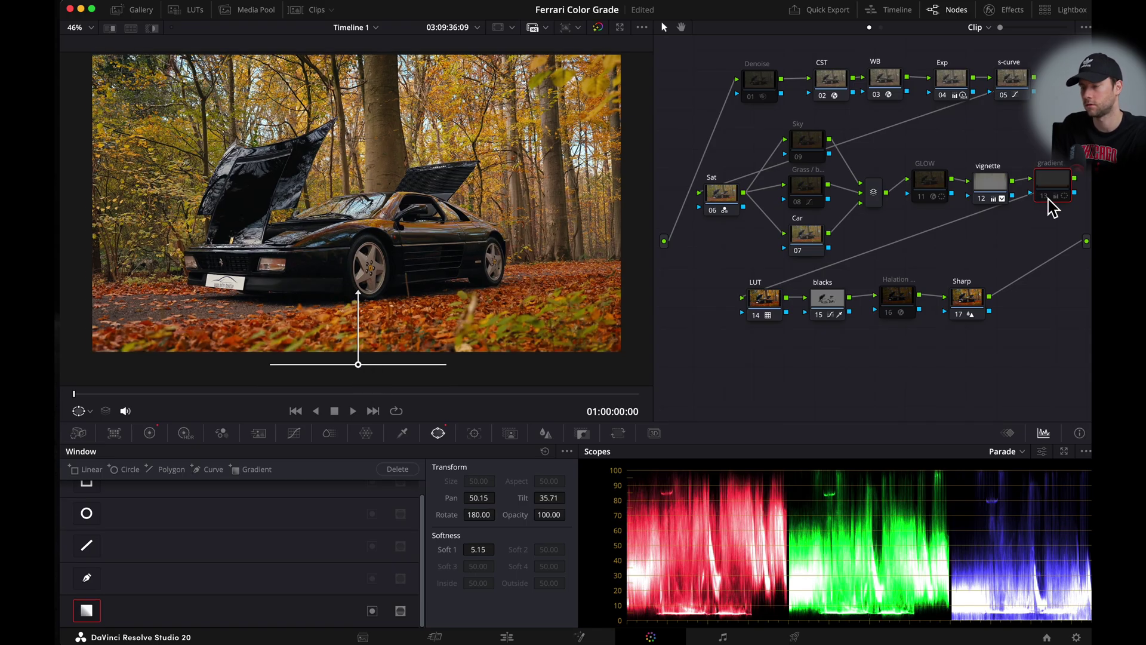
pyautogui.click(1049, 199)
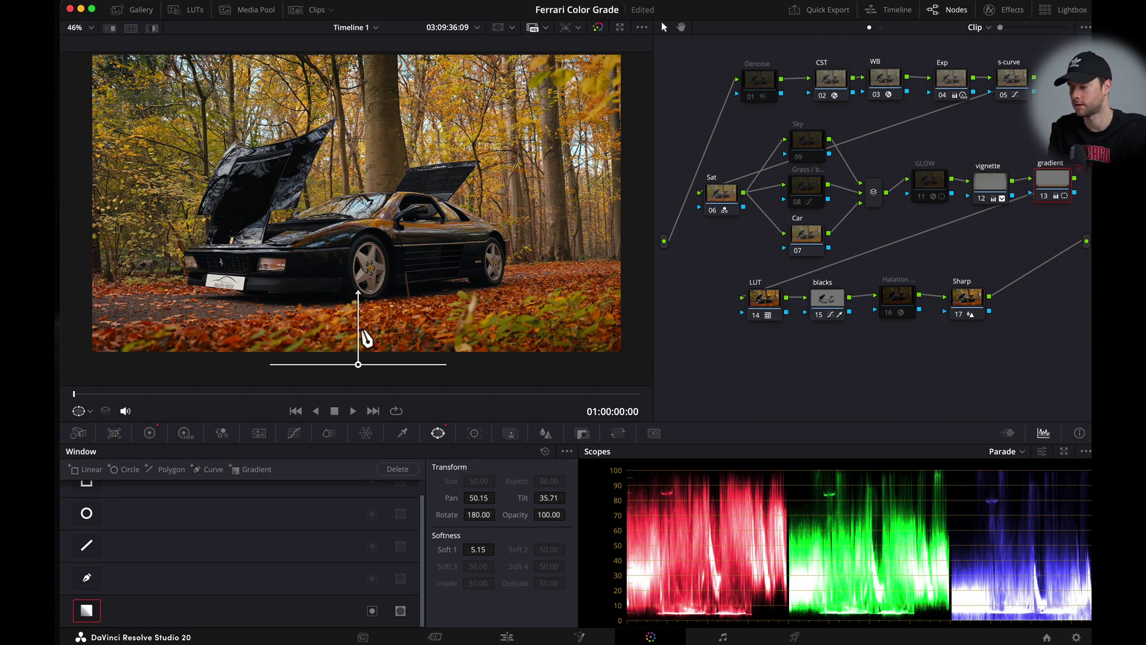
# - Move the GLOW node's circle window to Pan 52.20, lower its glow gain, then bypass it
pyautogui.click(926, 201)
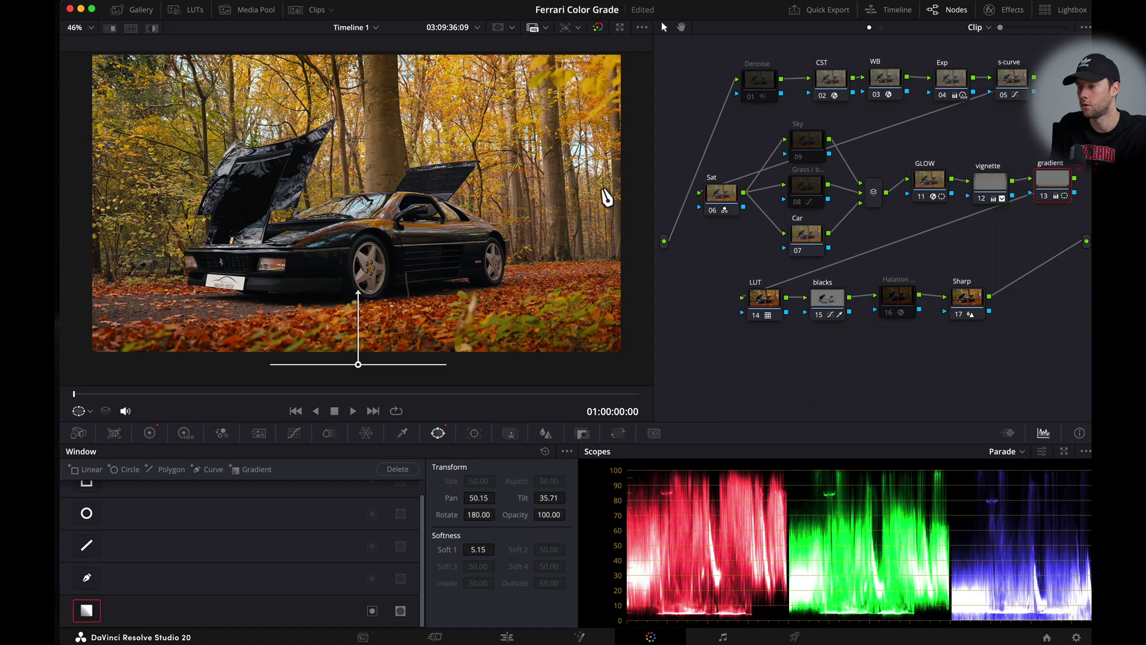
pyautogui.click(925, 200)
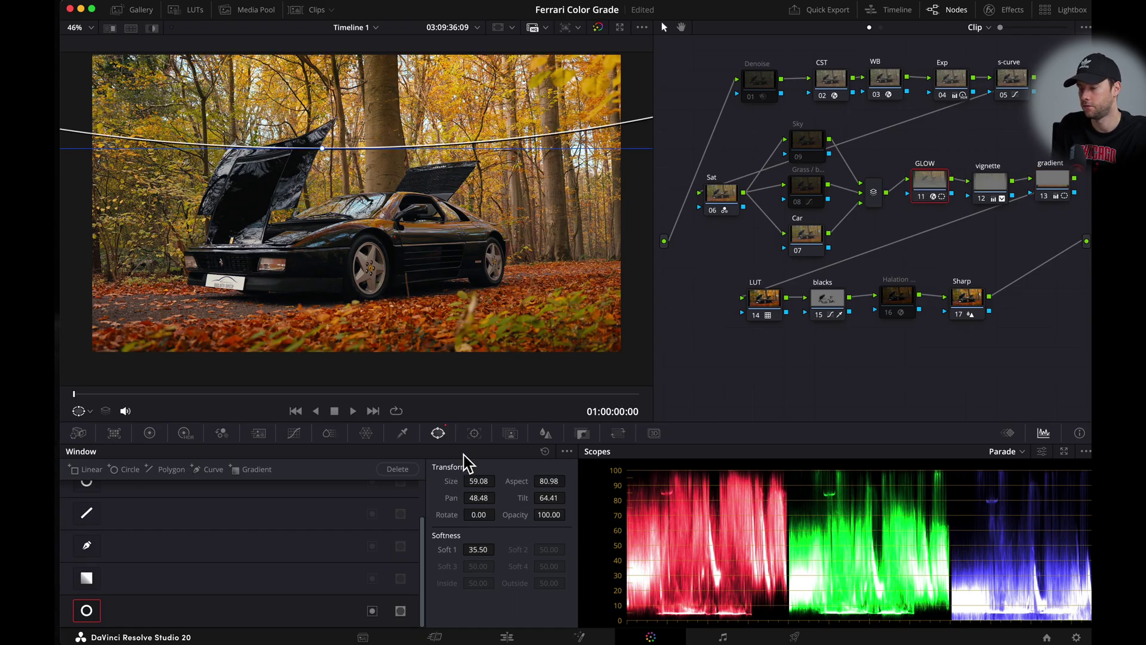
pyautogui.scroll(-2, 442, 111)
pyautogui.moveTo(445, 98); pyautogui.dragTo(507, 108)
pyautogui.click(1005, 9)
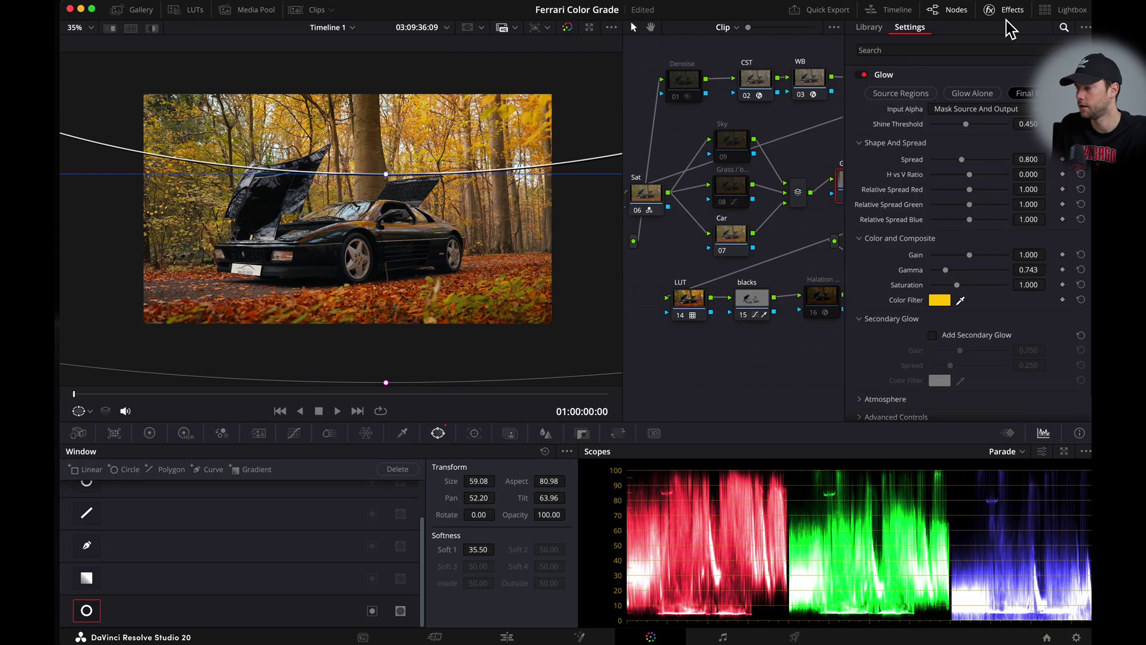
pyautogui.moveTo(974, 256); pyautogui.dragTo(950, 275)
pyautogui.click(996, 10)
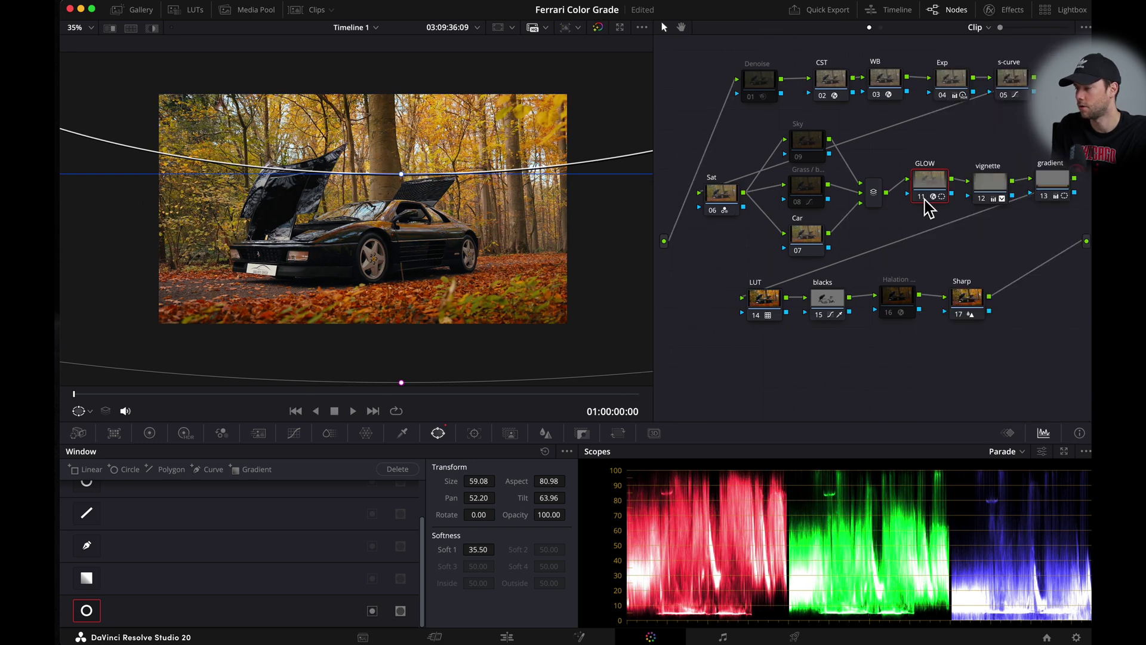
pyautogui.click(922, 199)
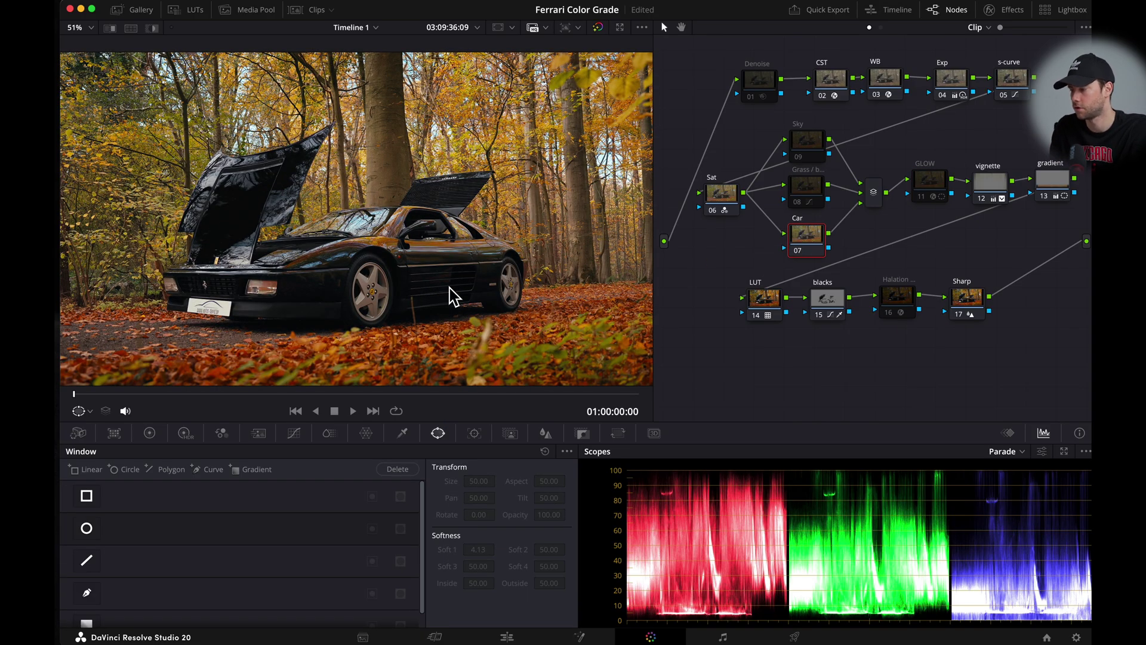
# - Pull the Exp node's Highlights down to -31.50 and fine-tune its Gamma master wheel
pyautogui.click(955, 81)
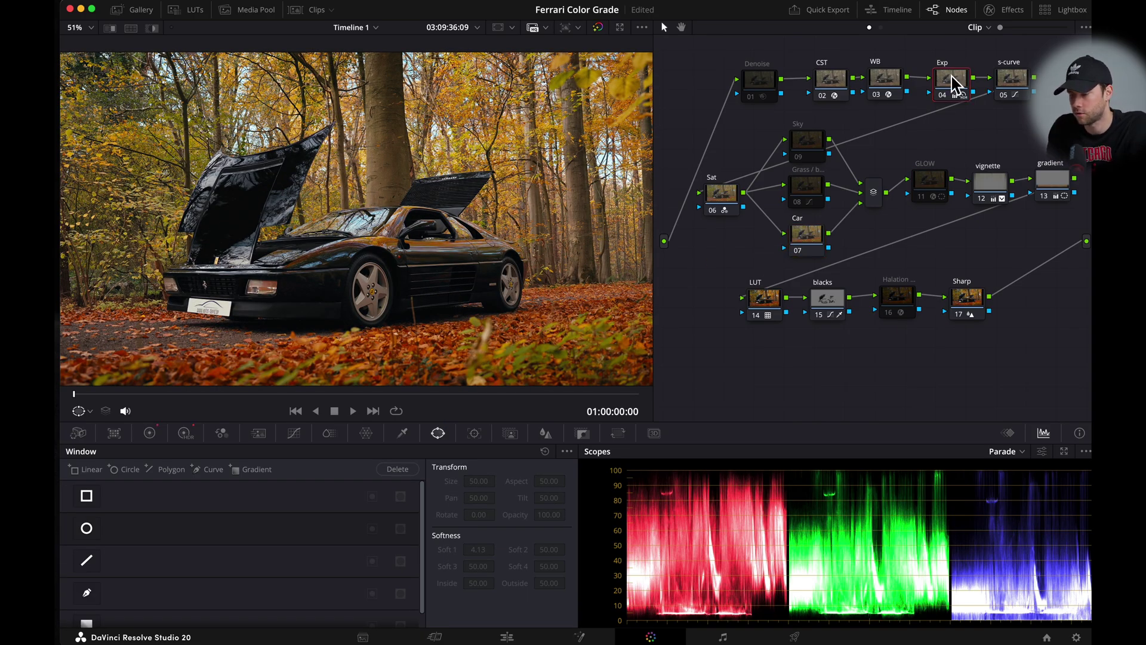
pyautogui.click(149, 433)
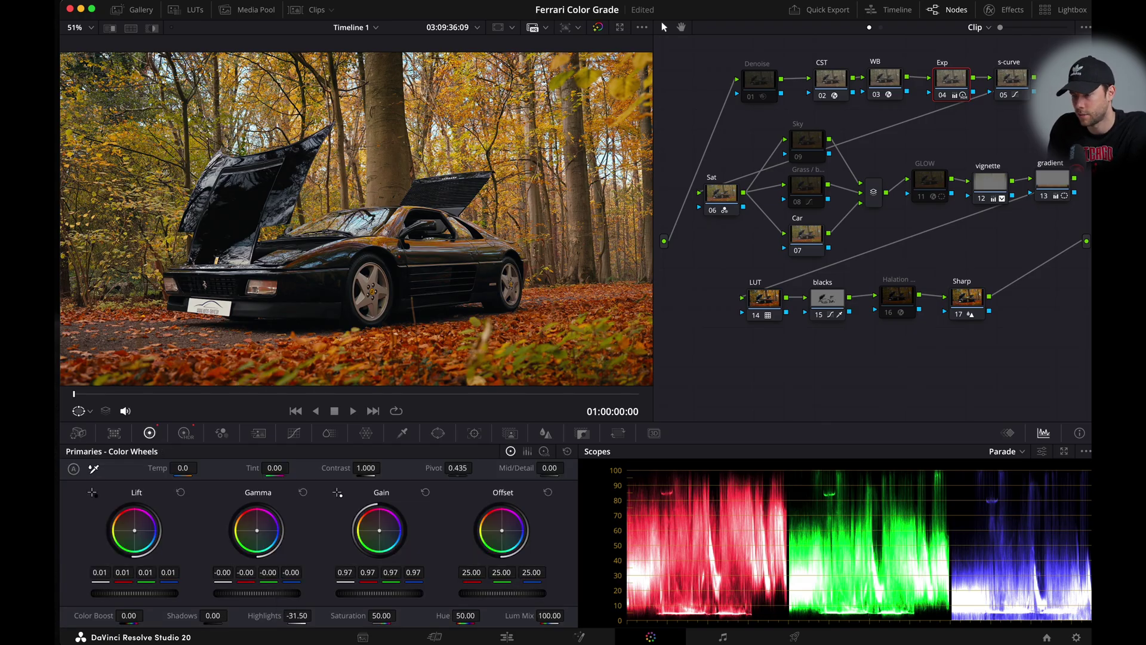
pyautogui.moveTo(257, 593); pyautogui.dragTo(251, 592)
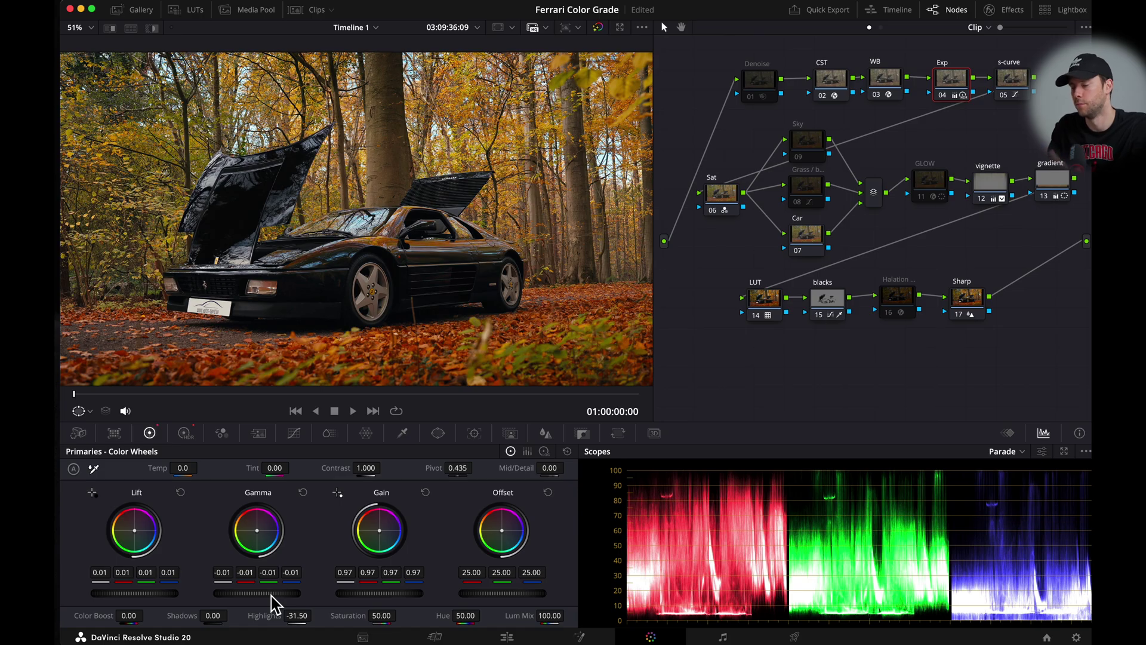
pyautogui.moveTo(251, 592); pyautogui.dragTo(275, 596)
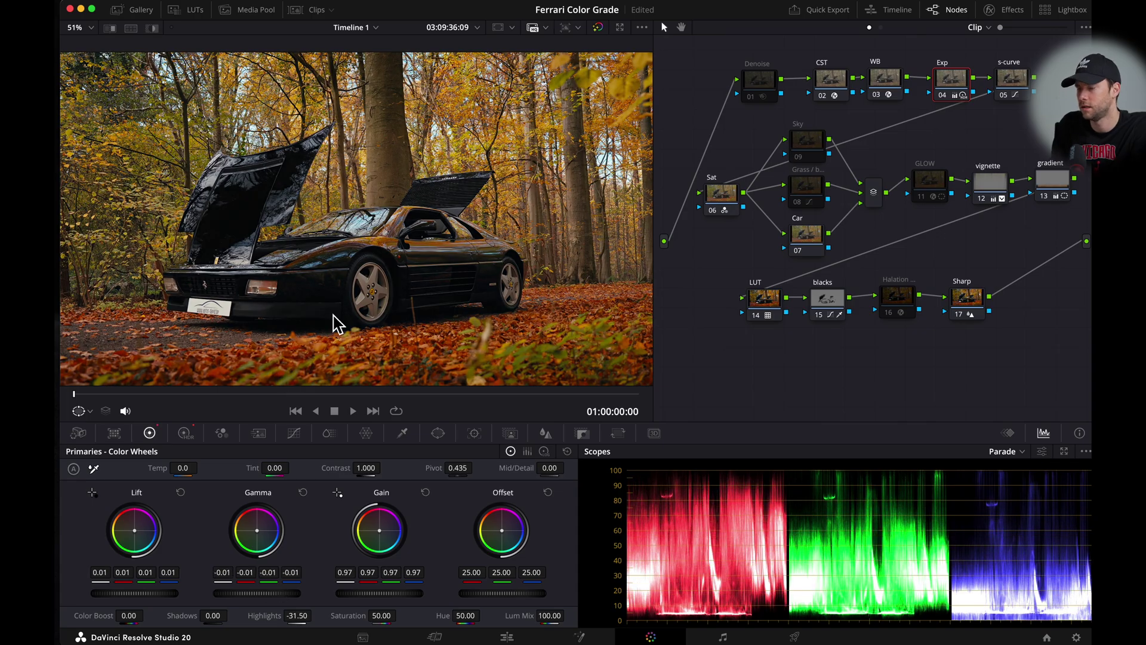
pyautogui.scroll(-1, 533, 226)
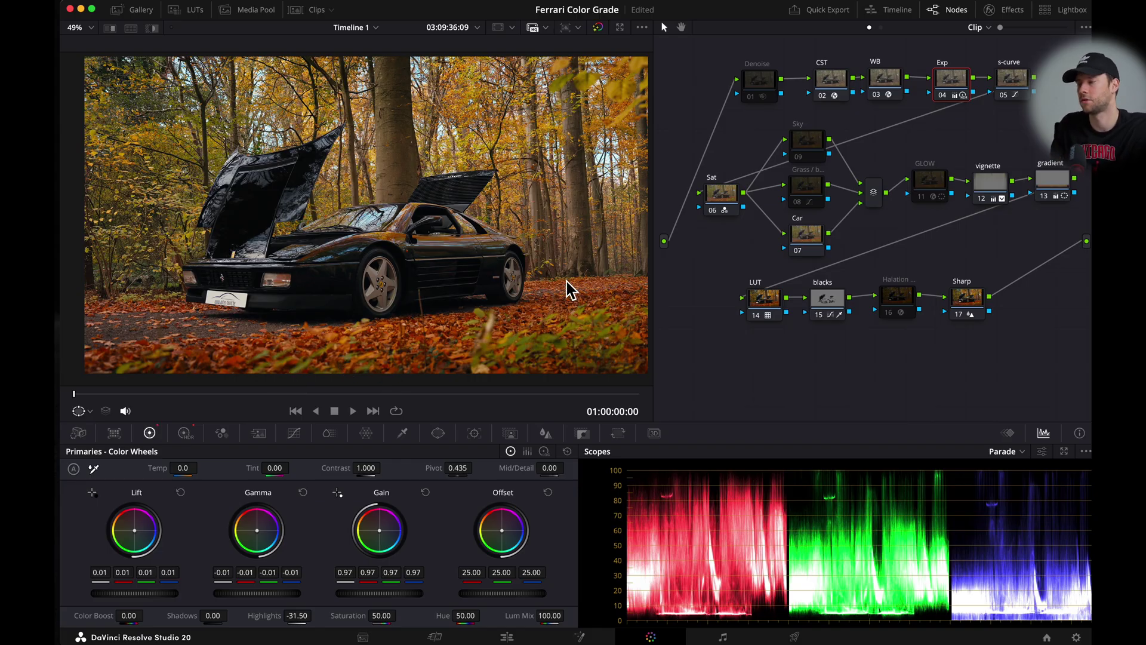
# - Reset grass node 08's grade and bring up its ColorSlice palette
pyautogui.click(803, 190)
pyautogui.rightClick(812, 196)
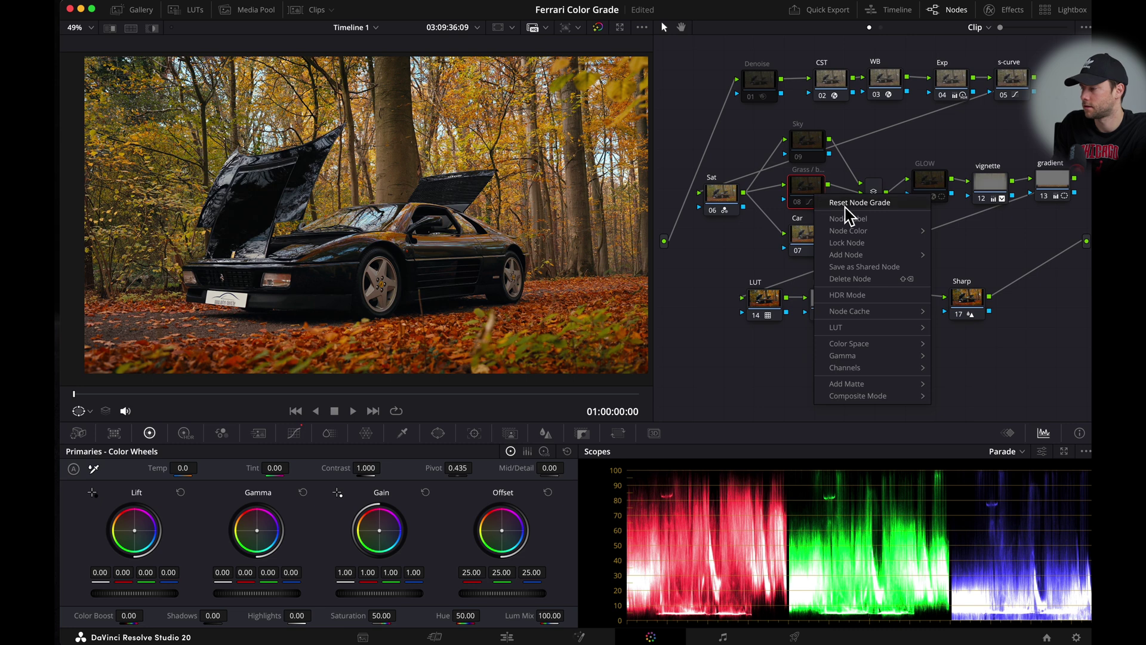
pyautogui.click(854, 202)
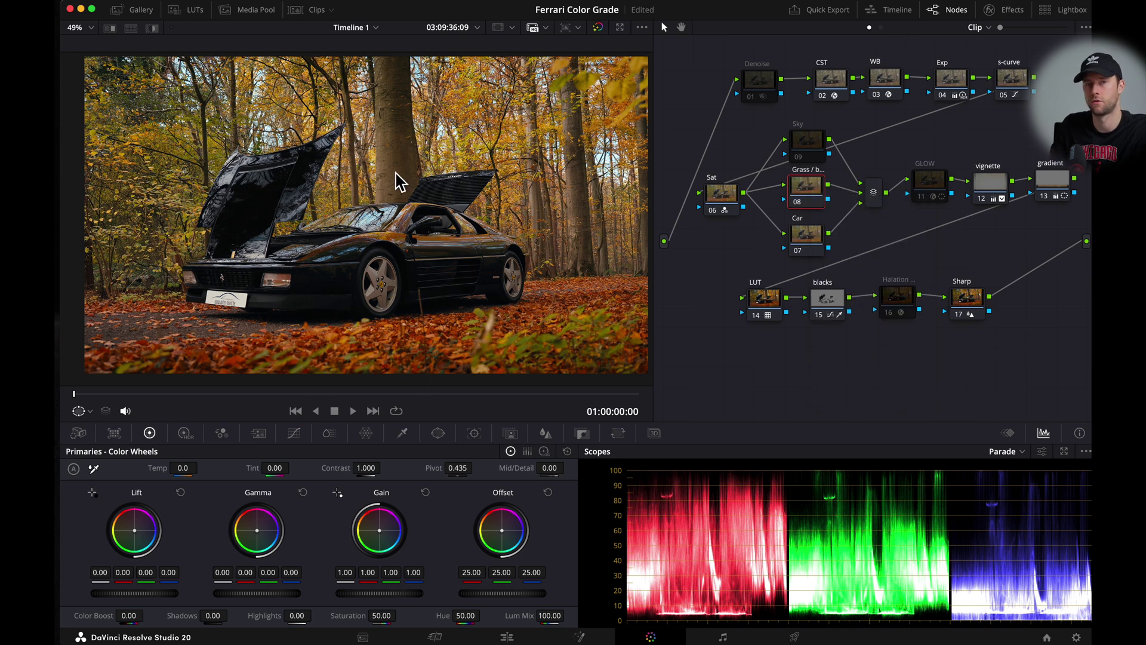
pyautogui.click(330, 434)
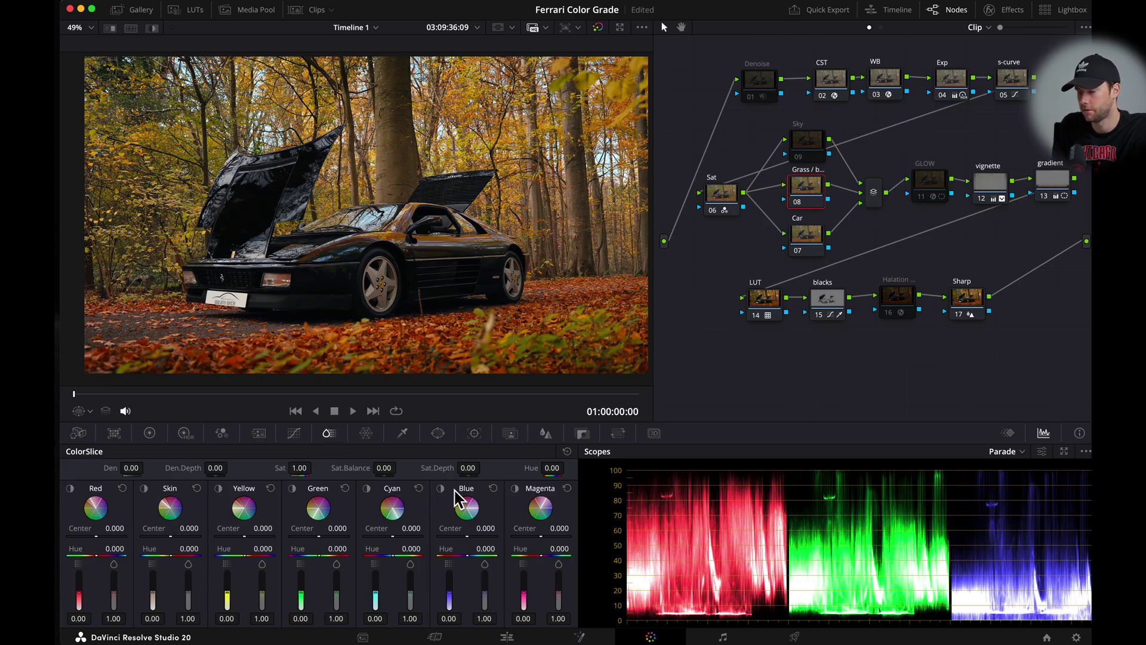
# - Preview the Skin slice, then set Skin density to 0.06 and saturation to 0.84
pyautogui.click(146, 490)
pyautogui.click(146, 489)
pyautogui.click(145, 490)
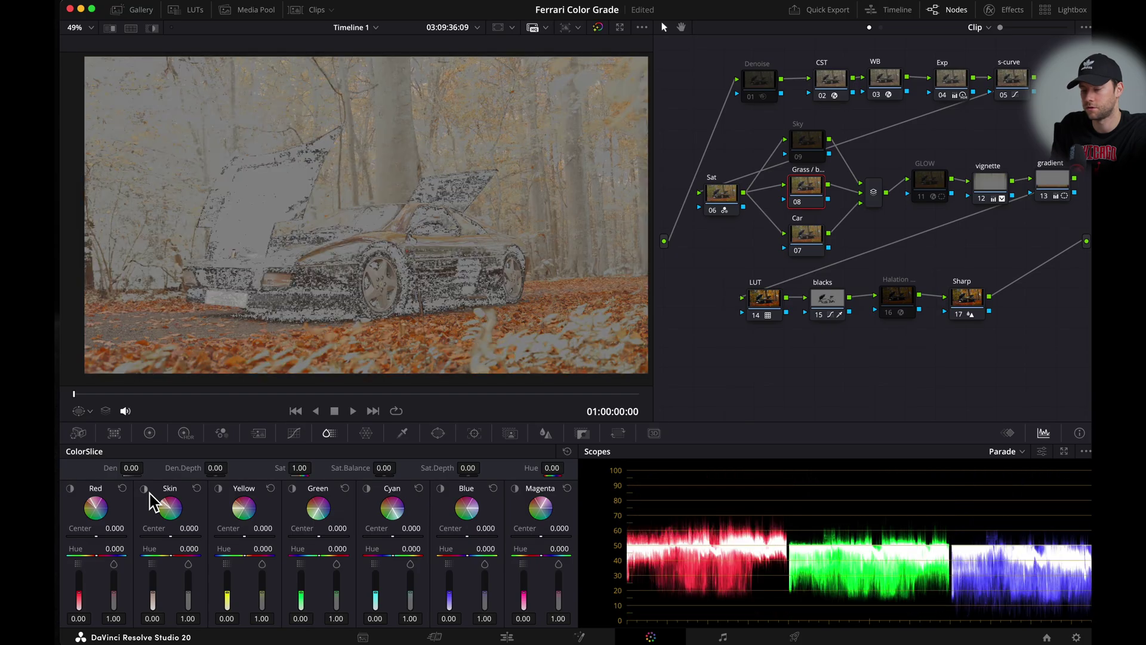
pyautogui.click(146, 489)
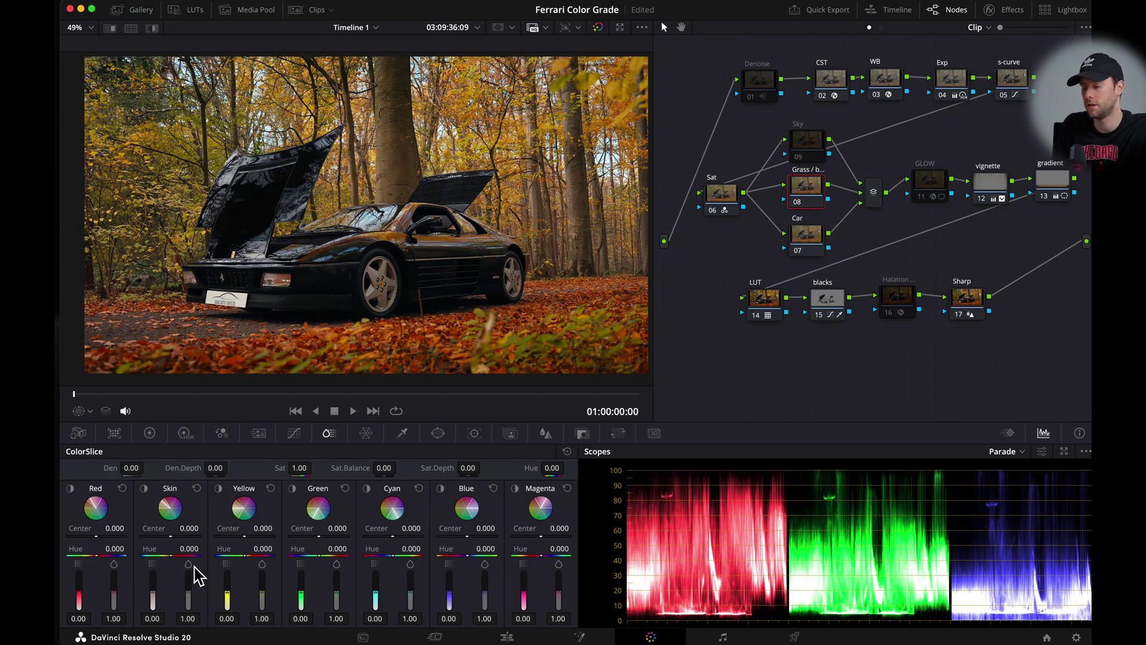
pyautogui.click(146, 490)
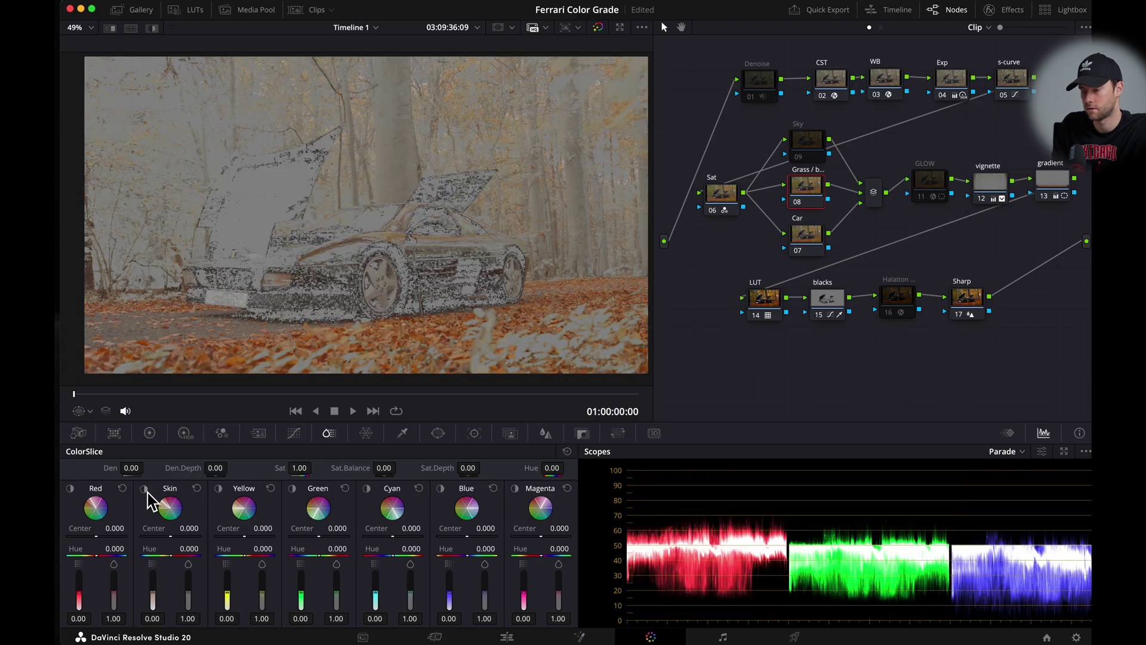
pyautogui.click(146, 491)
pyautogui.click(145, 492)
pyautogui.click(146, 495)
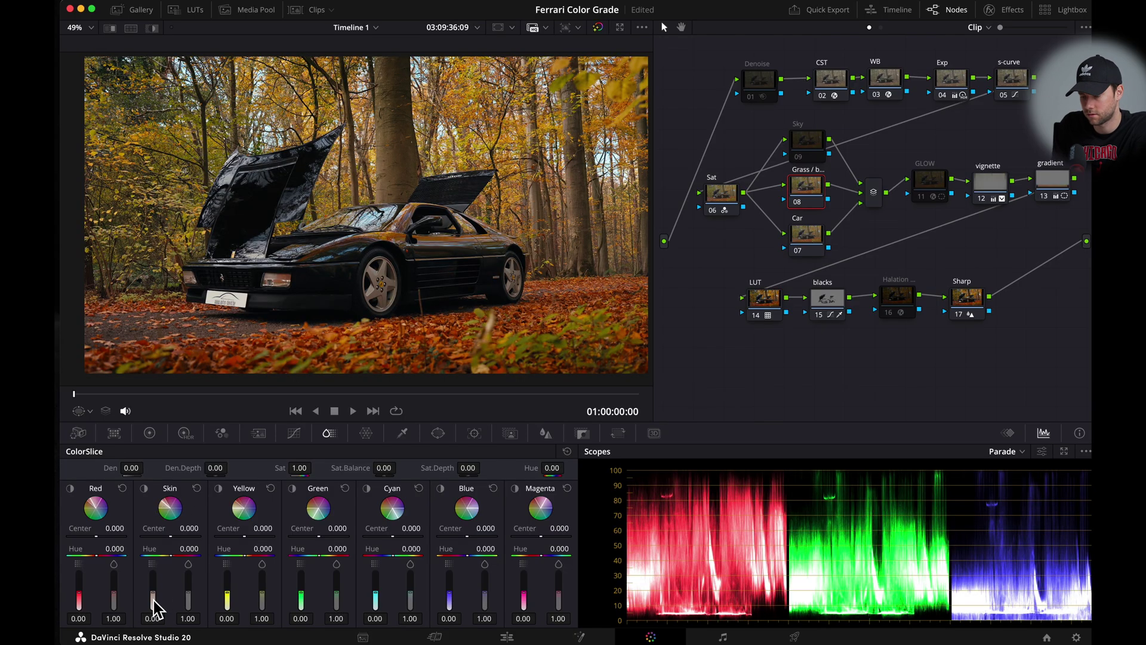
pyautogui.moveTo(153, 596); pyautogui.dragTo(152, 593)
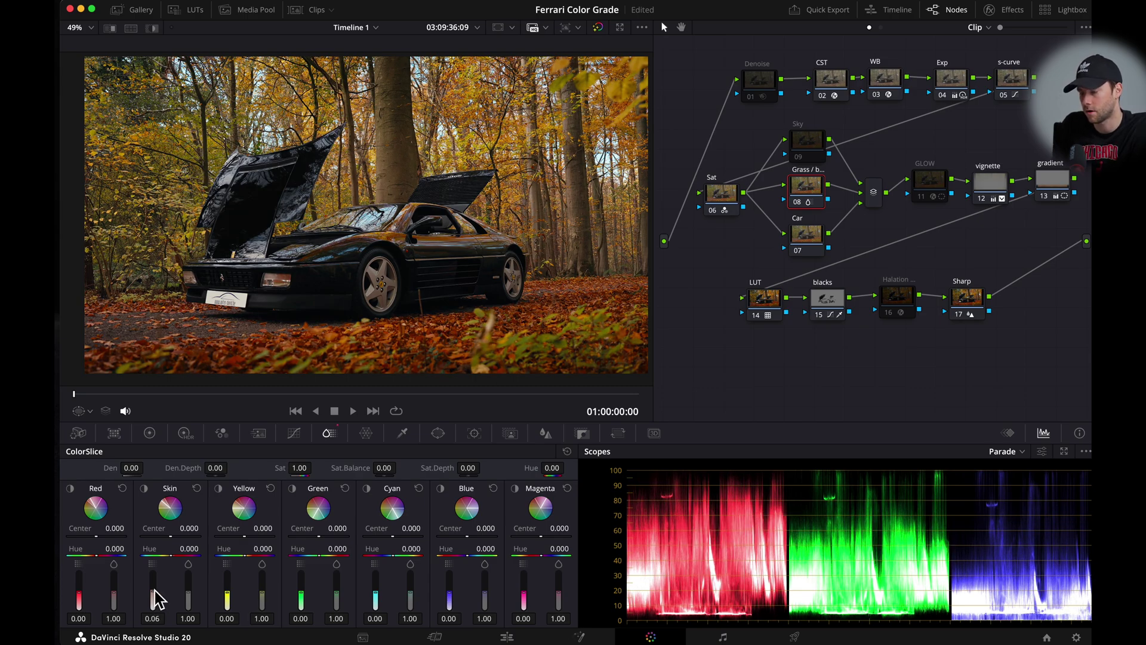
pyautogui.moveTo(188, 591); pyautogui.dragTo(188, 594)
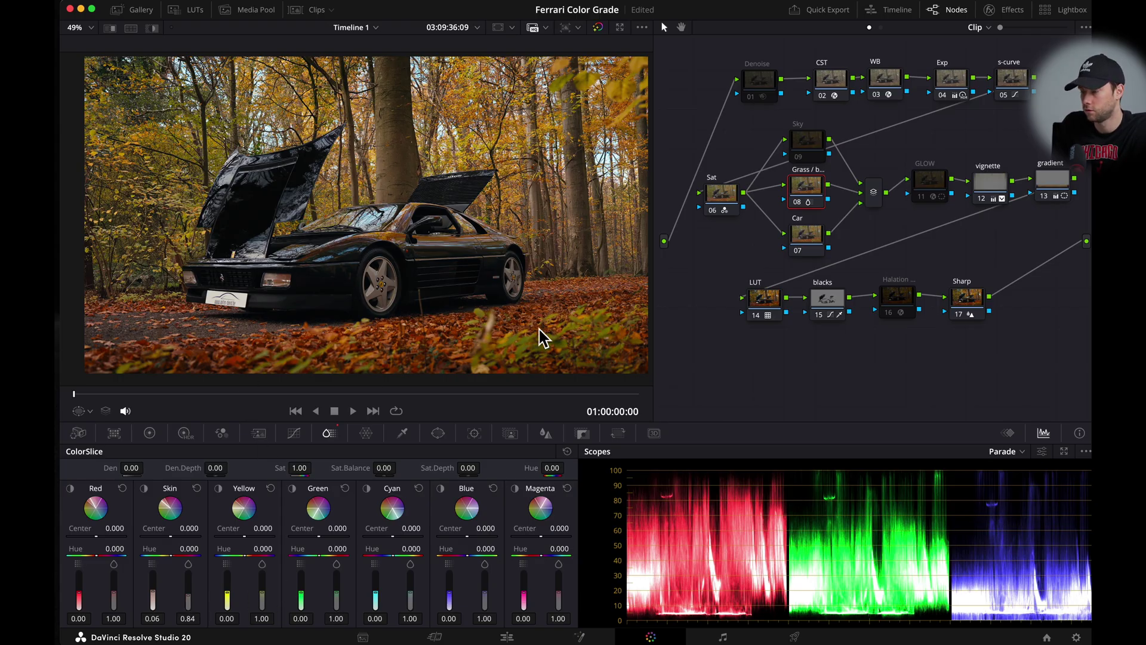
# - Set the Yellow slice density to 0.12, then bypass the grass and Sky nodes to compare
pyautogui.click(219, 489)
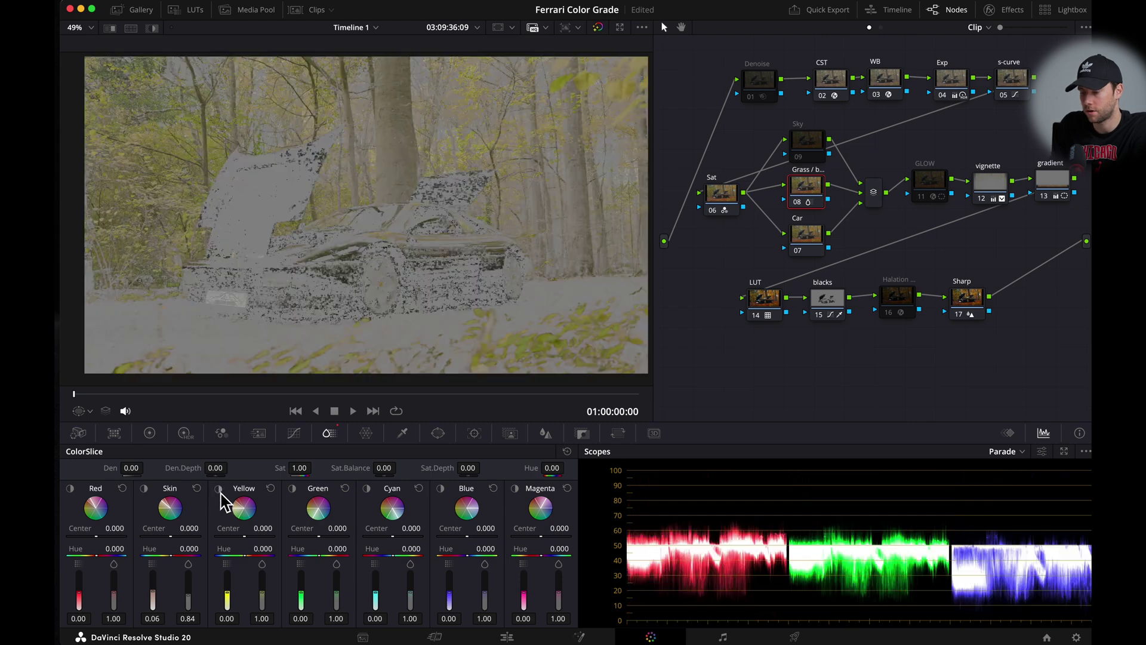
pyautogui.click(220, 490)
pyautogui.moveTo(234, 604); pyautogui.dragTo(234, 595)
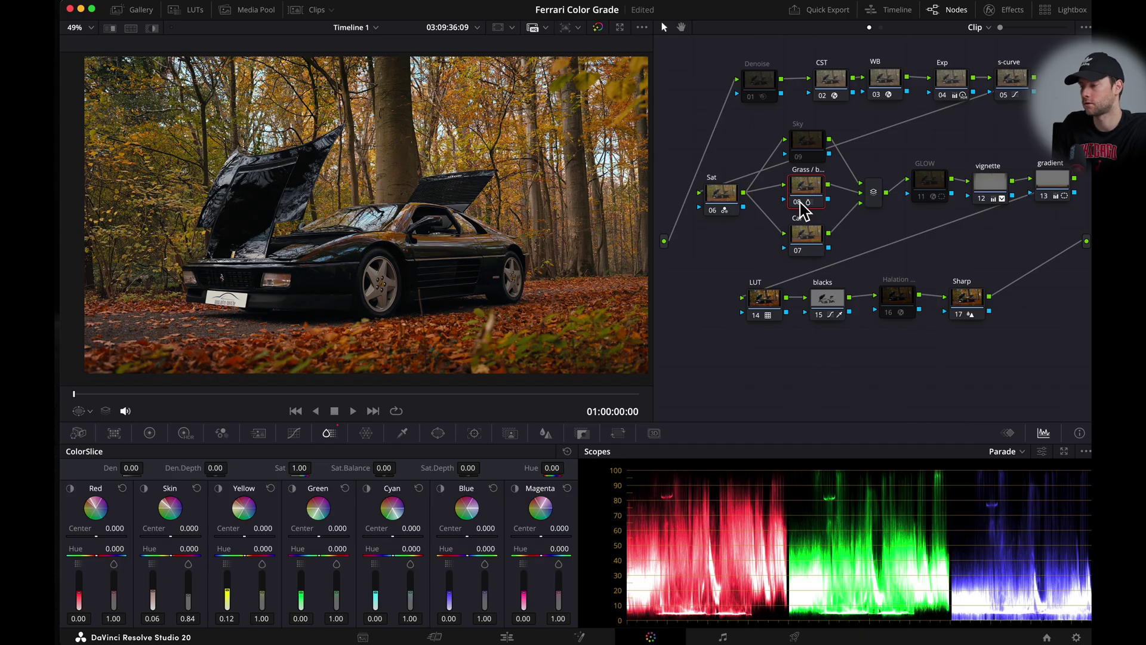
pyautogui.click(802, 203)
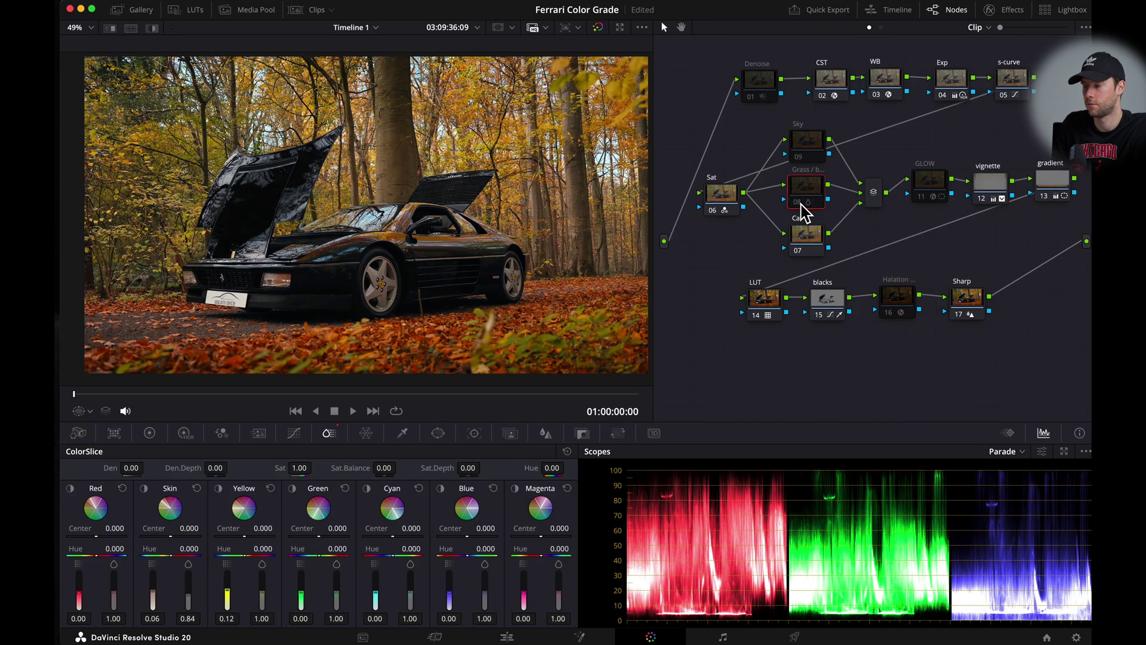
pyautogui.click(801, 203)
pyautogui.click(801, 203)
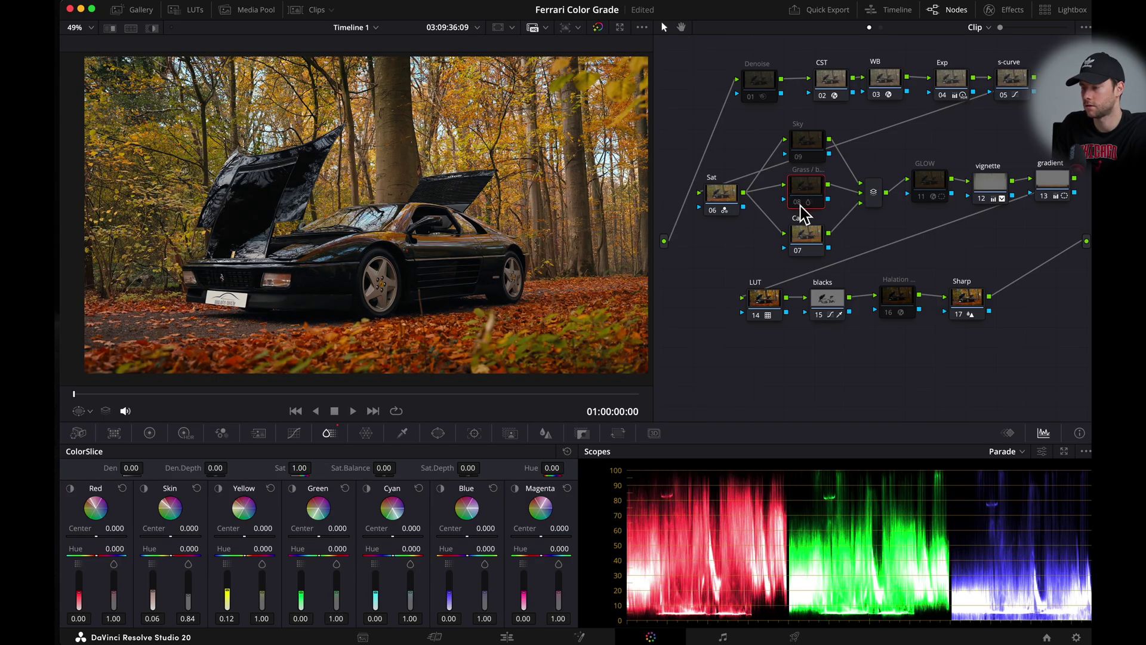
pyautogui.click(802, 204)
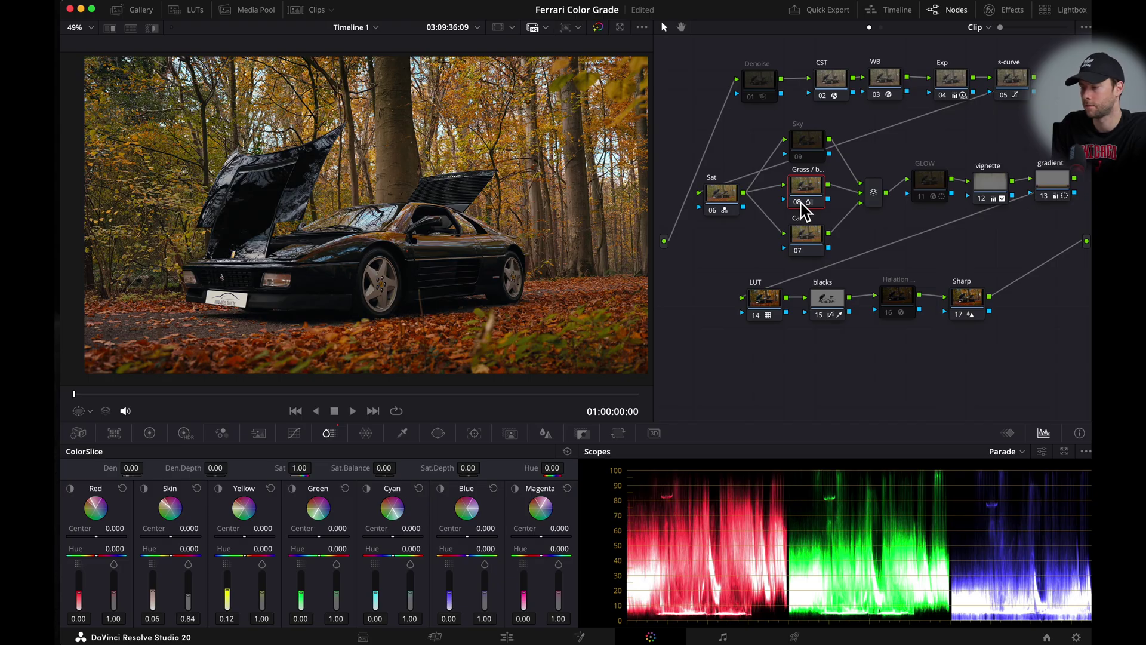
pyautogui.click(801, 203)
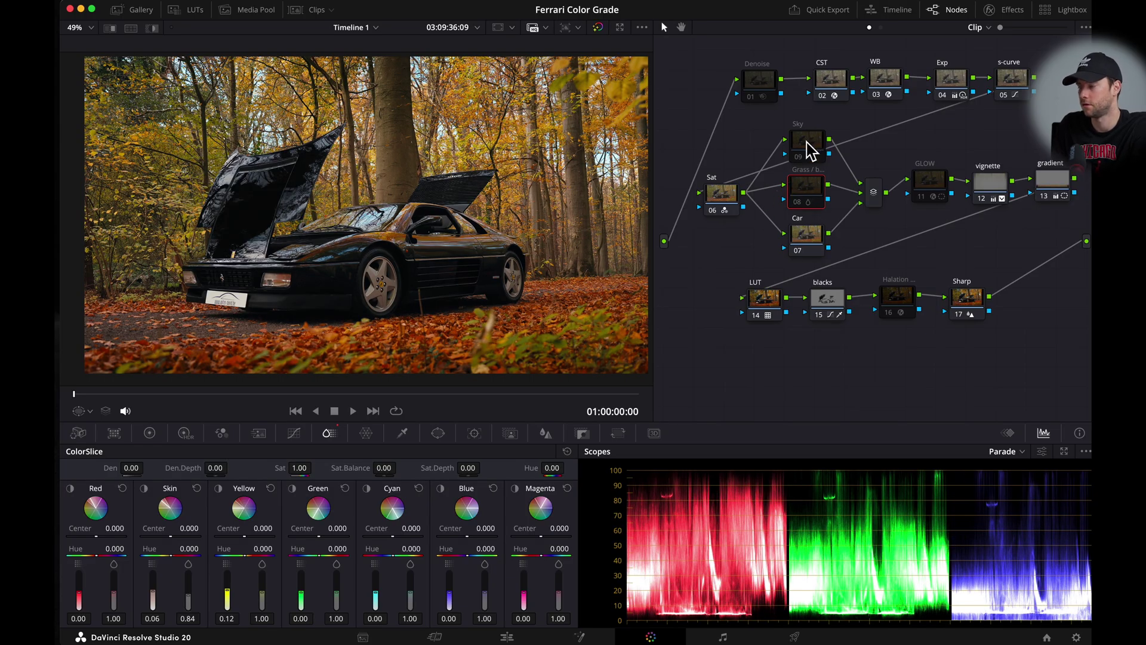
pyautogui.click(809, 148)
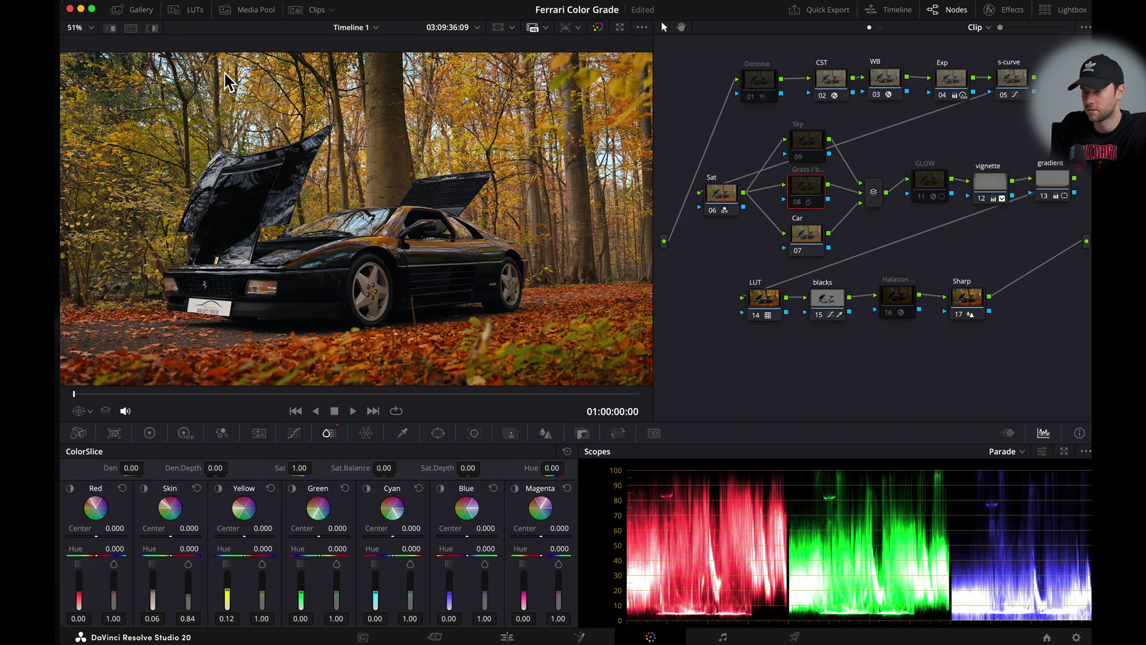
# - Re-enable the Sky node and pull its Hue vs Sat curve down to 0.30 near hue 104.83
pyautogui.rightClick(813, 145)
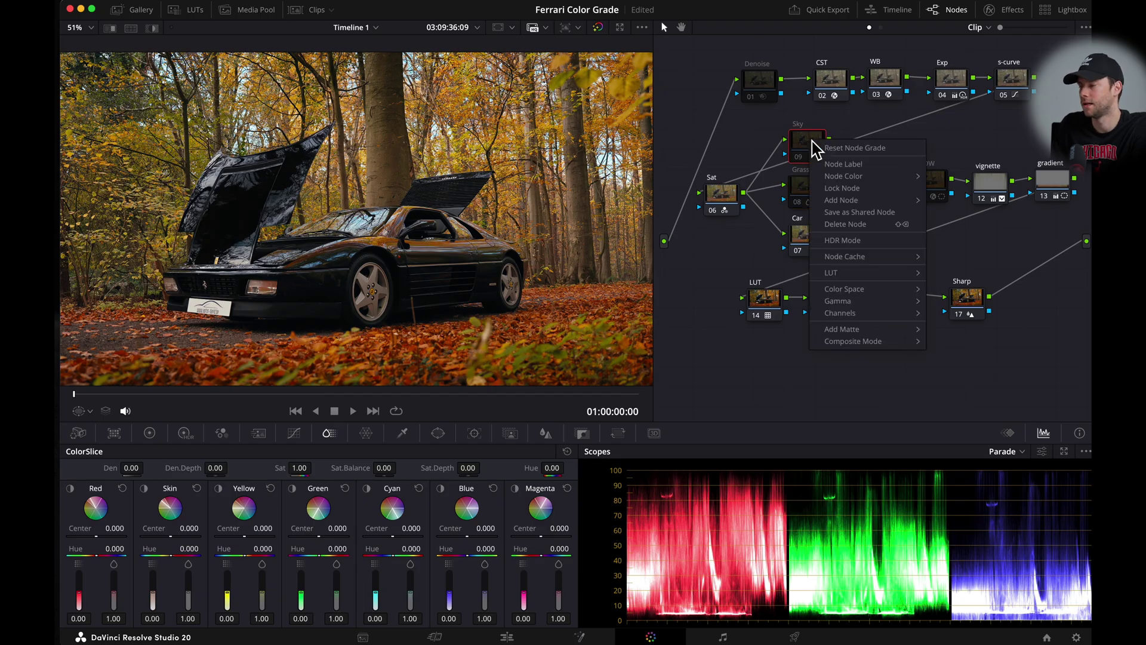
pyautogui.click(824, 159)
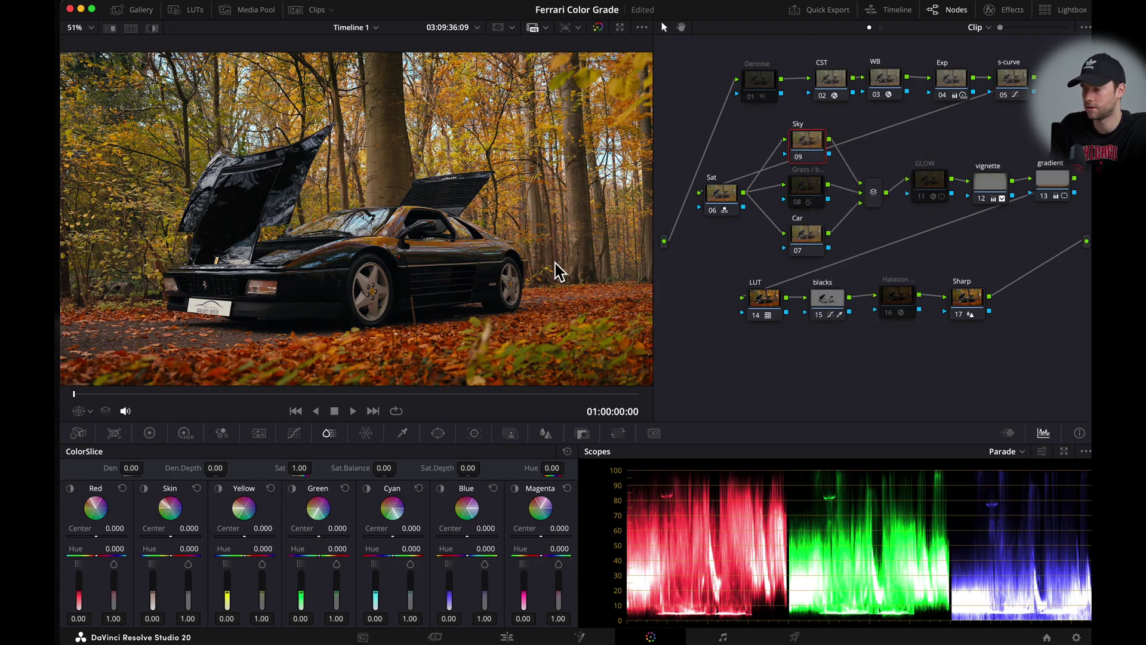
pyautogui.click(294, 434)
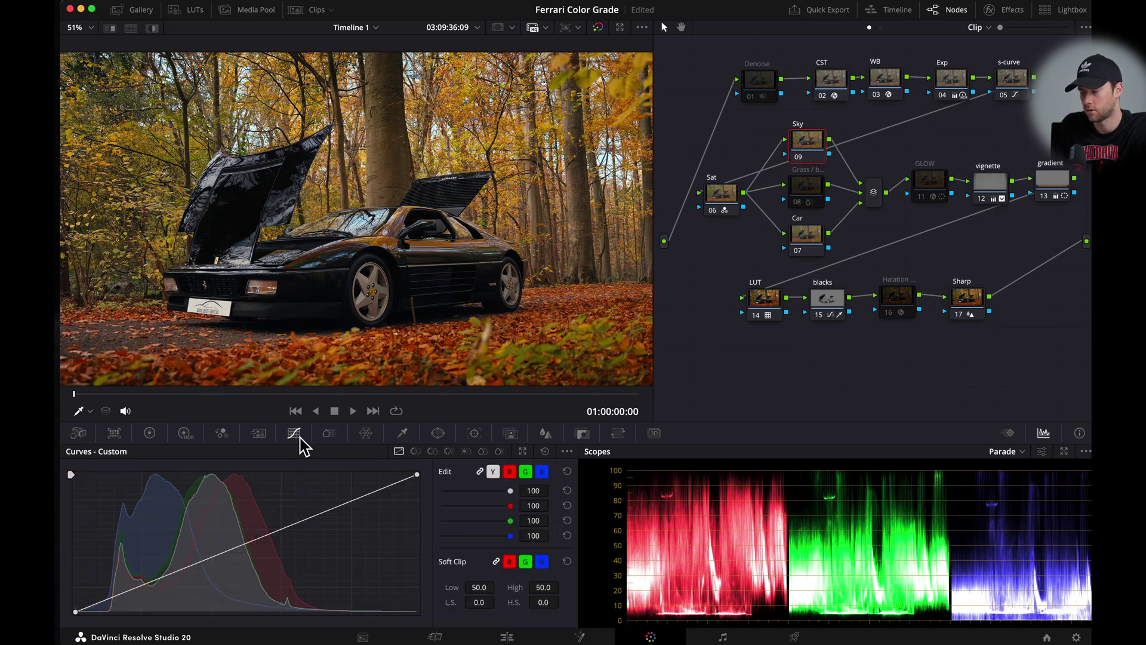
pyautogui.click(432, 450)
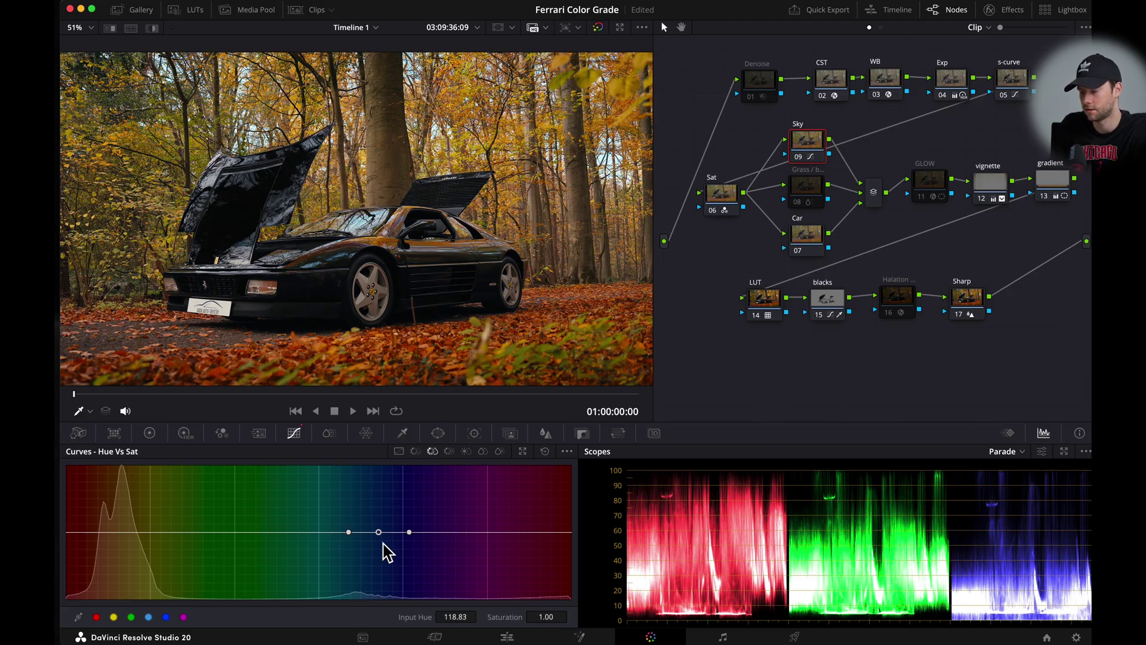
pyautogui.moveTo(381, 536)
pyautogui.mouseDown()
pyautogui.moveTo(382, 603)
pyautogui.moveTo(378, 483)
pyautogui.moveTo(372, 542)
pyautogui.mouseUp()
pyautogui.moveTo(349, 532); pyautogui.dragTo(365, 570)
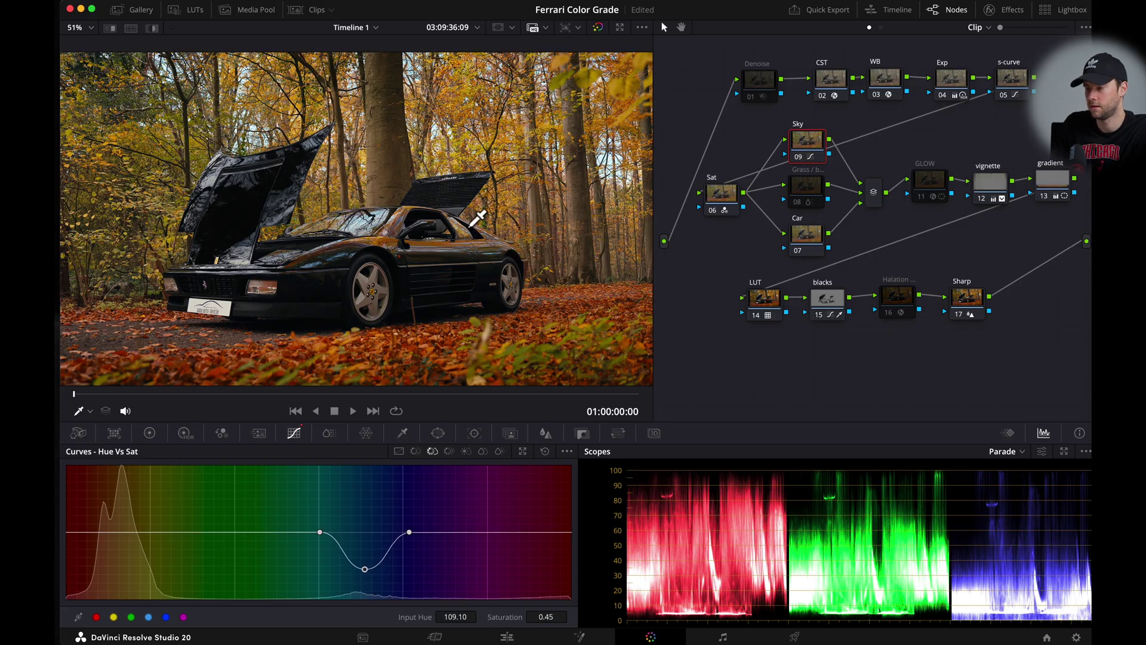
pyautogui.scroll(2, 358, 245)
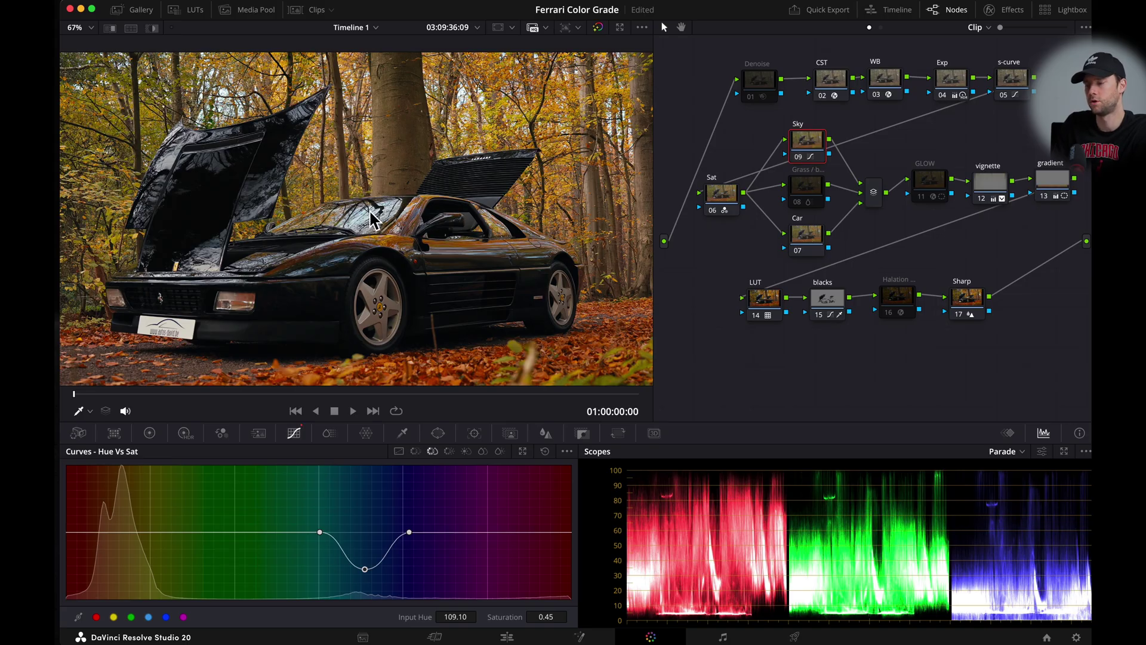
pyautogui.scroll(-3, 291, 191)
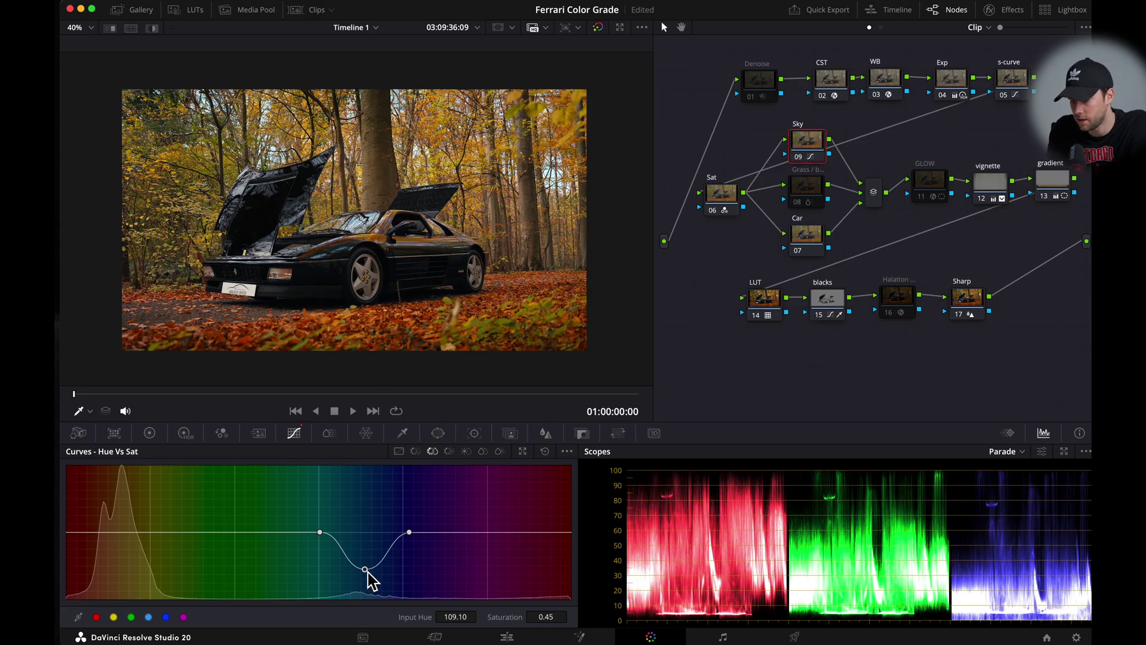
pyautogui.moveTo(366, 570); pyautogui.dragTo(366, 588)
# - Check which LUT node 14 applies, then add a new serial node 18 after Sharp with Alt+S
pyautogui.rightClick(767, 303)
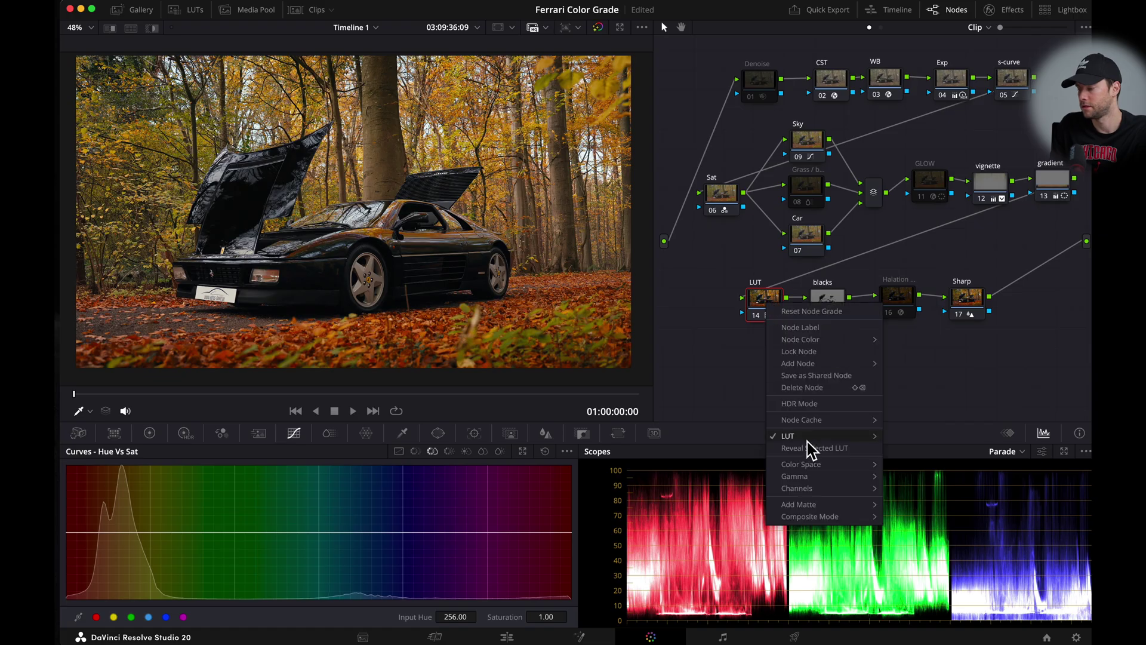
pyautogui.moveTo(806, 437)
pyautogui.moveTo(919, 437)
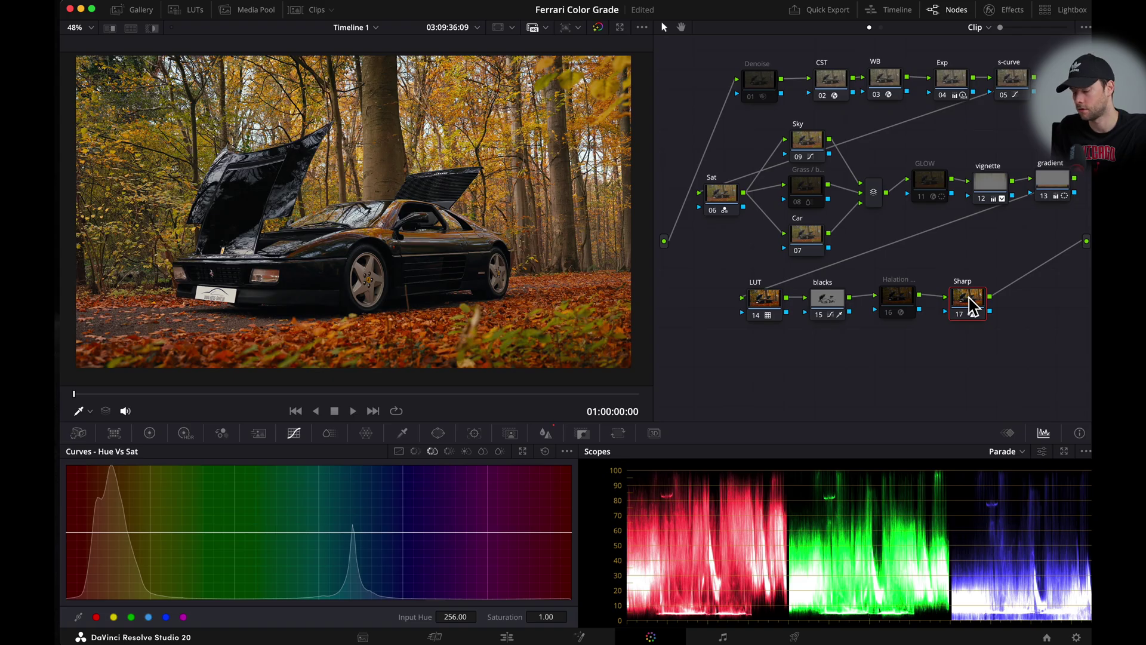
pyautogui.hotkey('alt', 's')
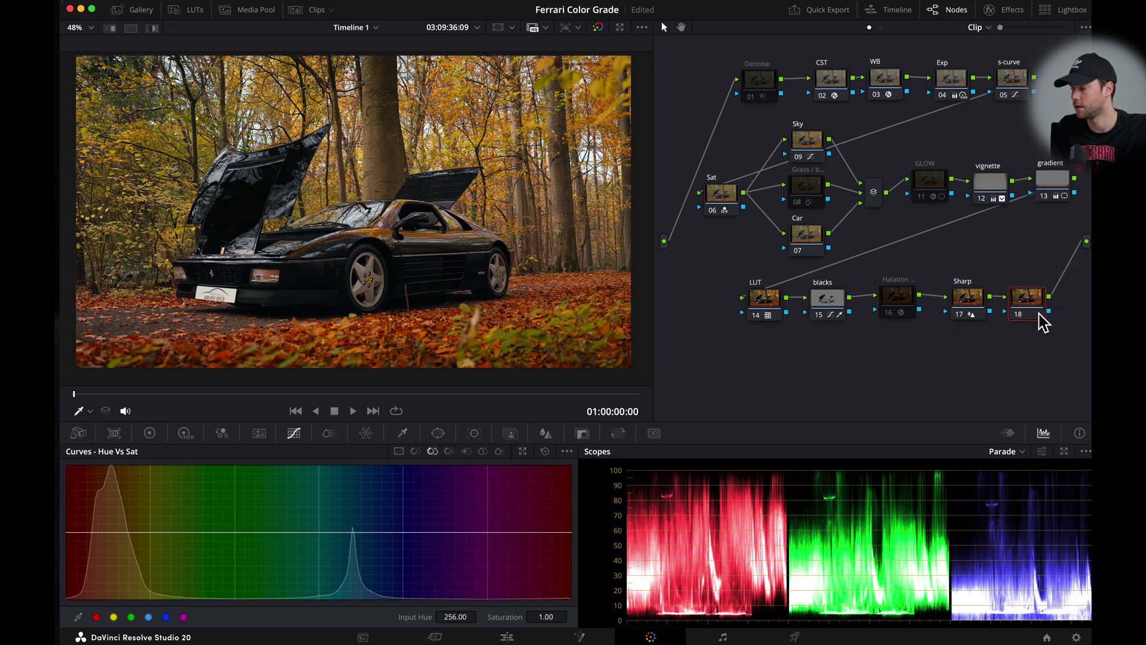
# - Search the effects library for 'haze' and drop Cinematic Haze onto node 18
pyautogui.click(1006, 9)
pyautogui.press('super+f')
pyautogui.write('haze')
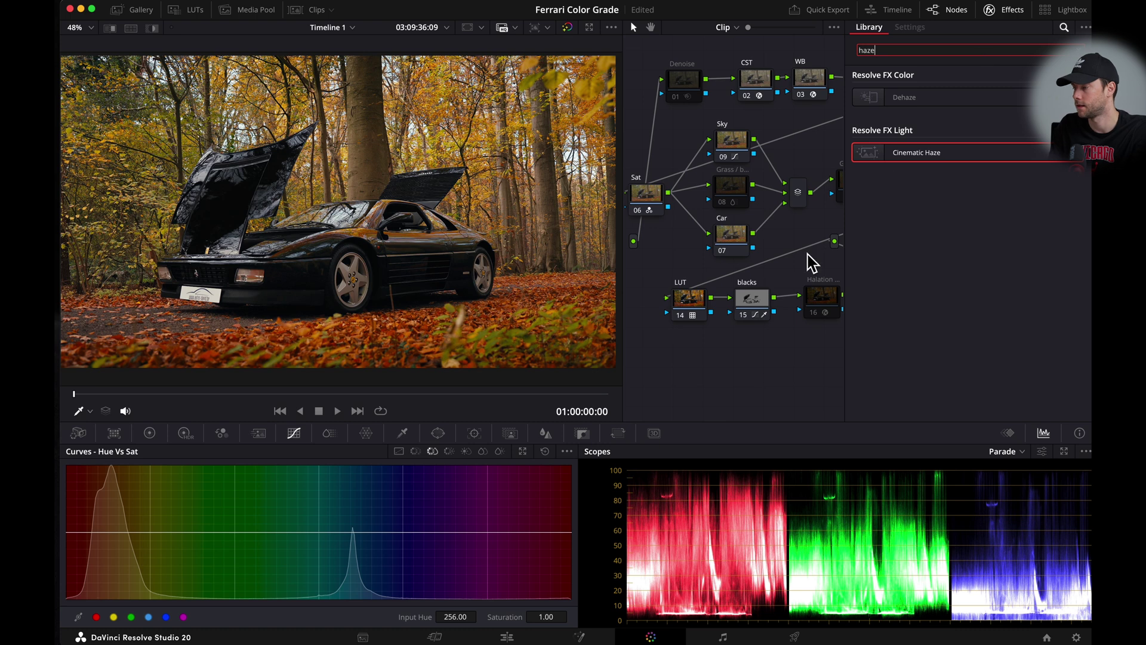
pyautogui.hscroll(2, 800, 263)
pyautogui.hscroll(3, 800, 273)
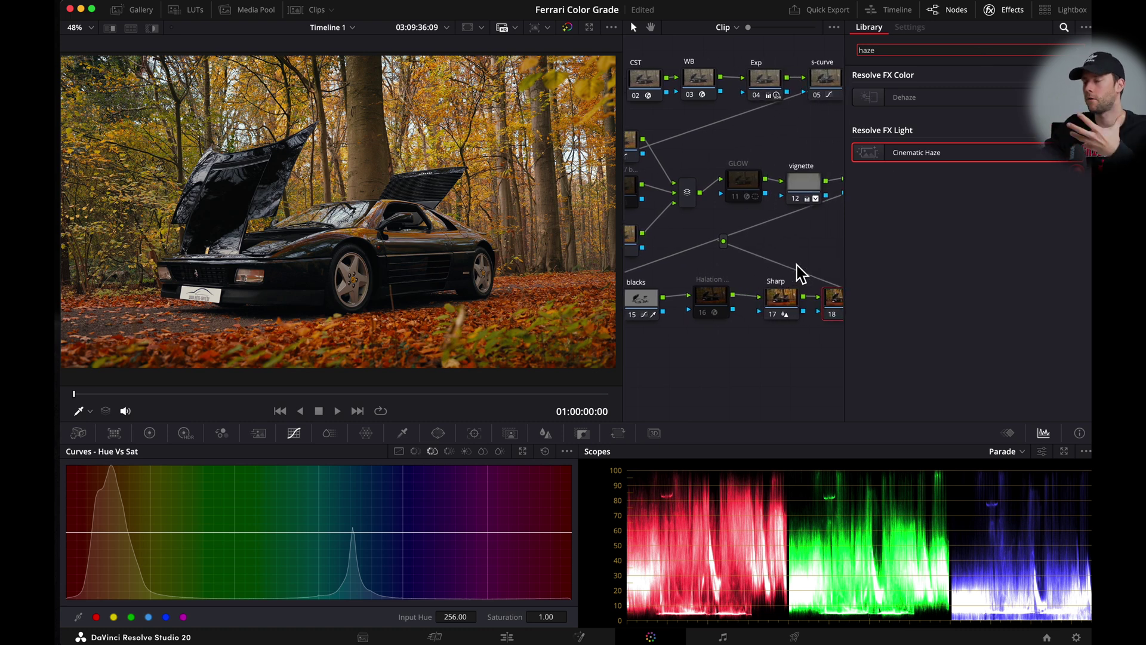
pyautogui.moveTo(911, 159); pyautogui.dragTo(832, 302)
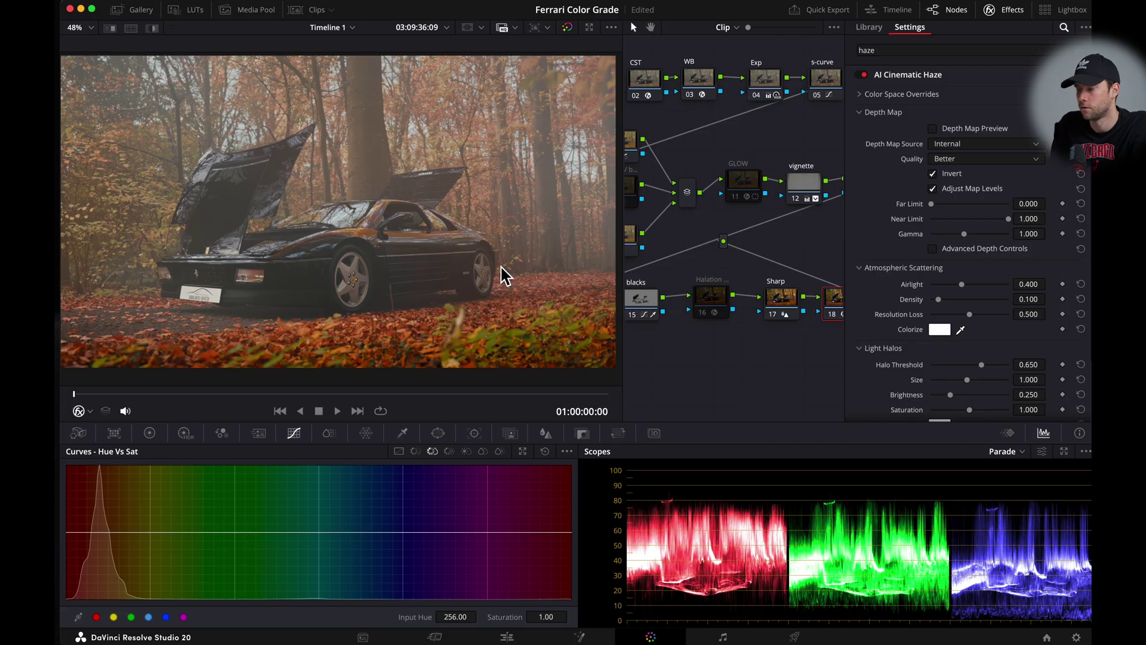
# - Thin the Cinematic Haze by lowering Near Limit to 0.197 and Airlight to 0.078
pyautogui.scroll(-2, 505, 276)
pyautogui.scroll(2, 505, 275)
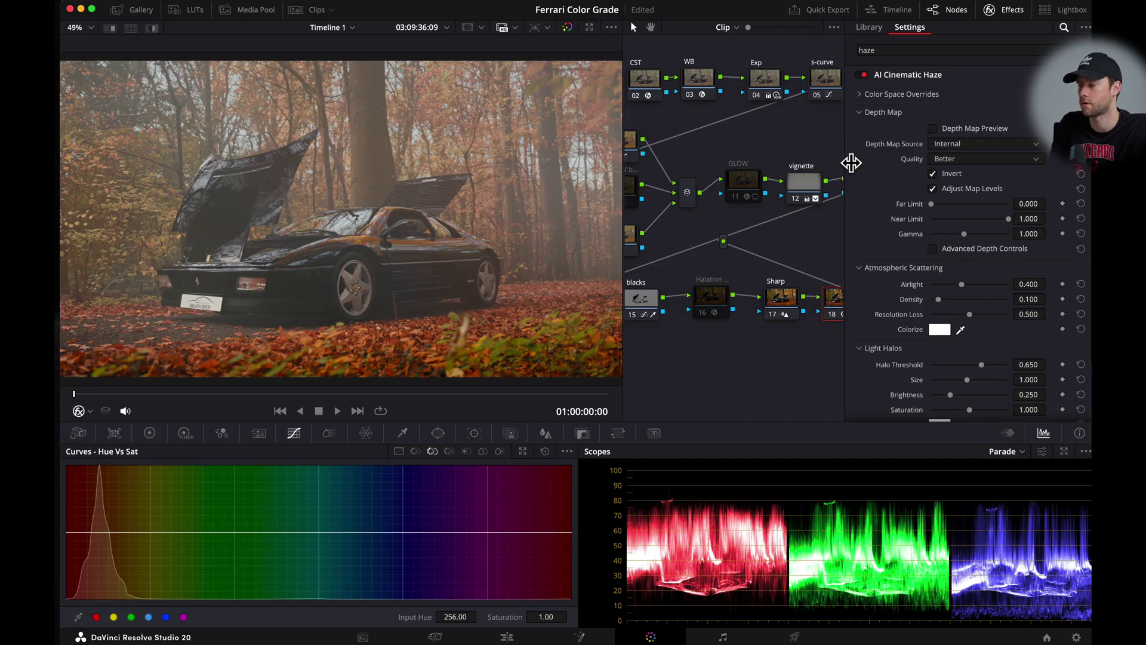
pyautogui.moveTo(1009, 219); pyautogui.dragTo(943, 235)
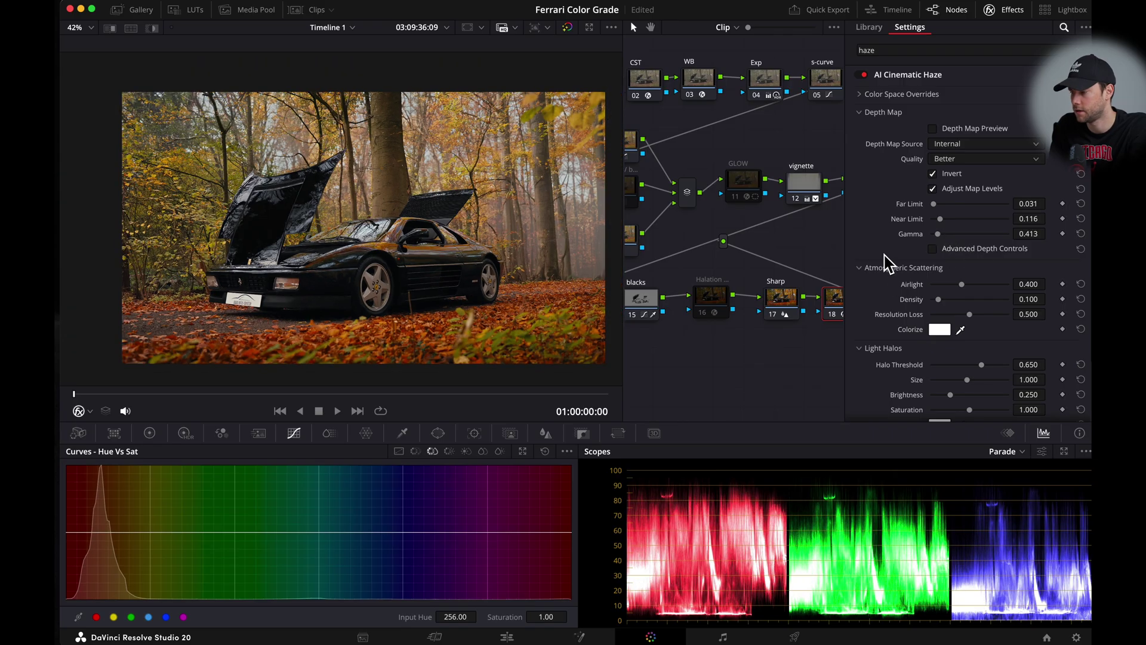
pyautogui.moveTo(964, 288); pyautogui.dragTo(941, 293)
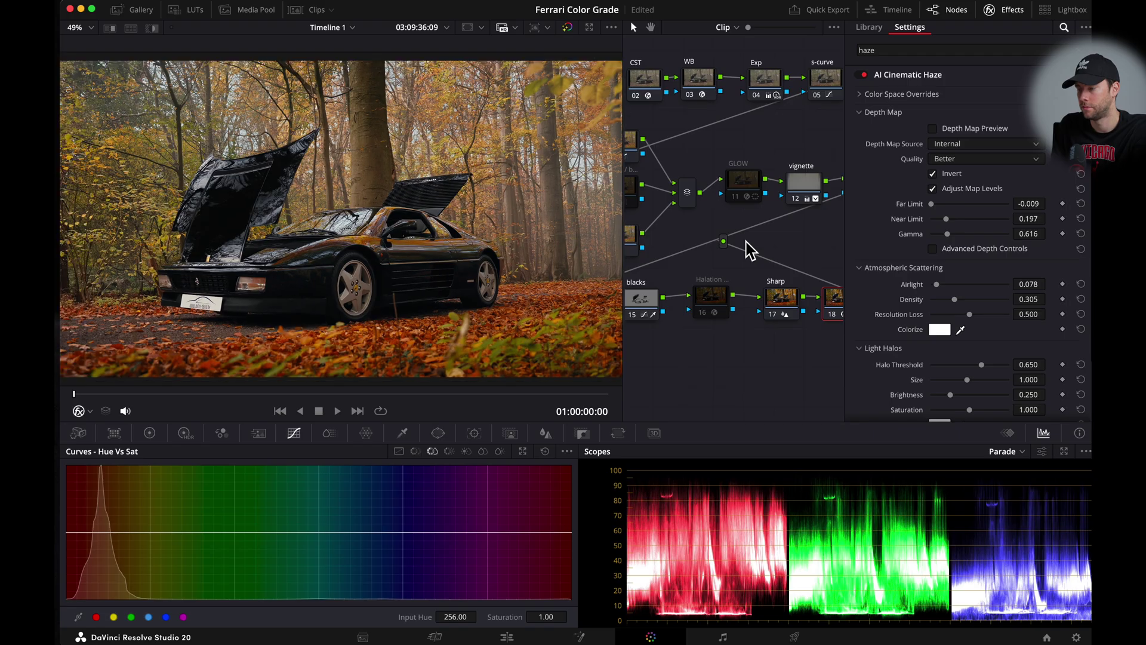
# - Toggle the haze effect off and on to compare, then close the effects library
pyautogui.click(867, 77)
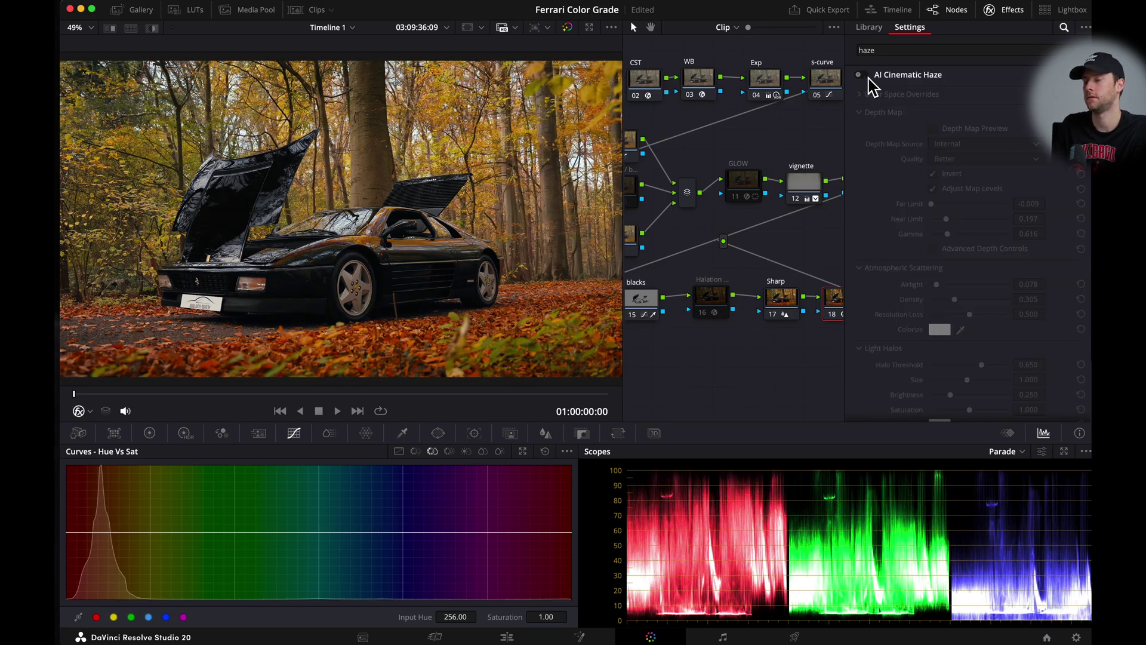
pyautogui.click(859, 76)
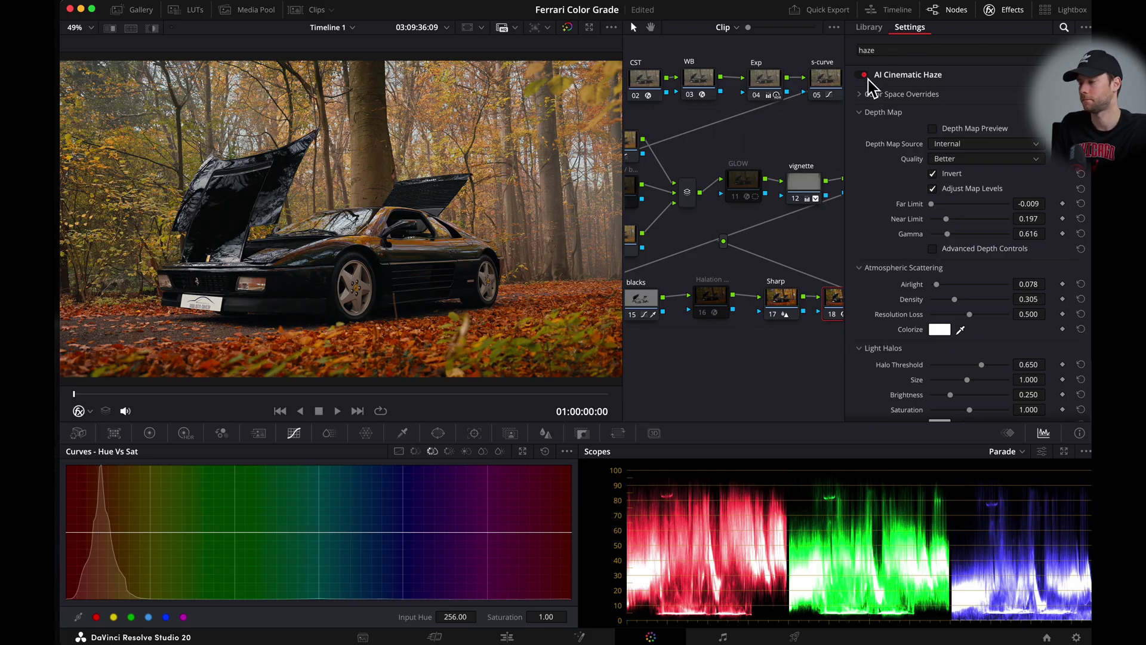
pyautogui.click(865, 75)
pyautogui.click(1005, 11)
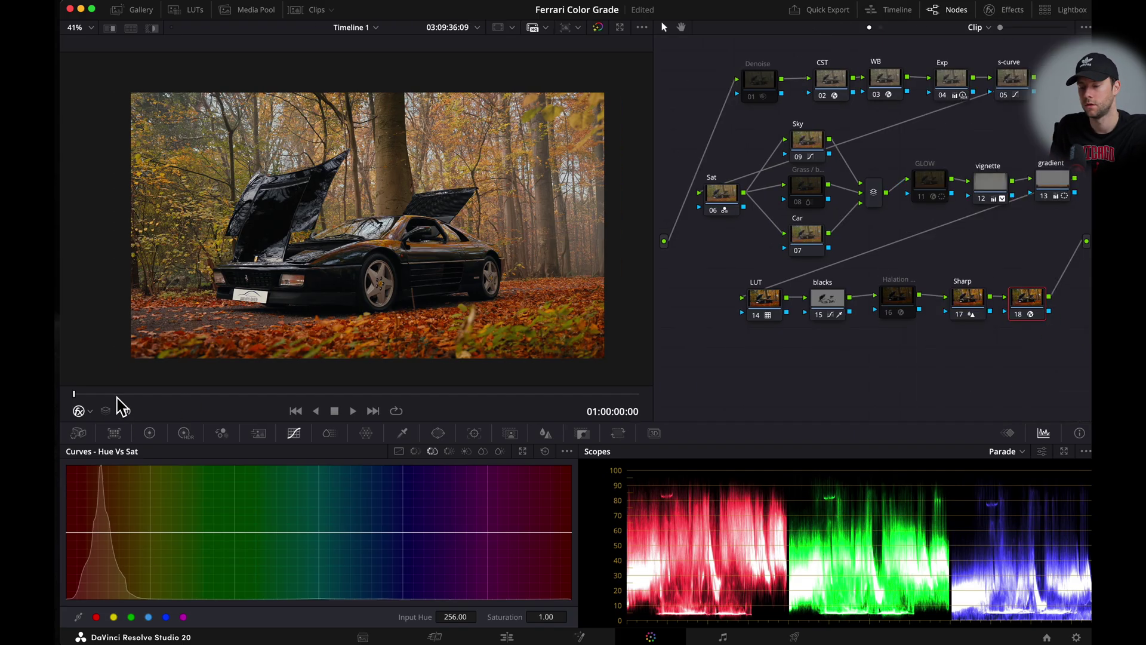
# - Play back the hazed clip, then bypass haze node 18
pyautogui.press('space')
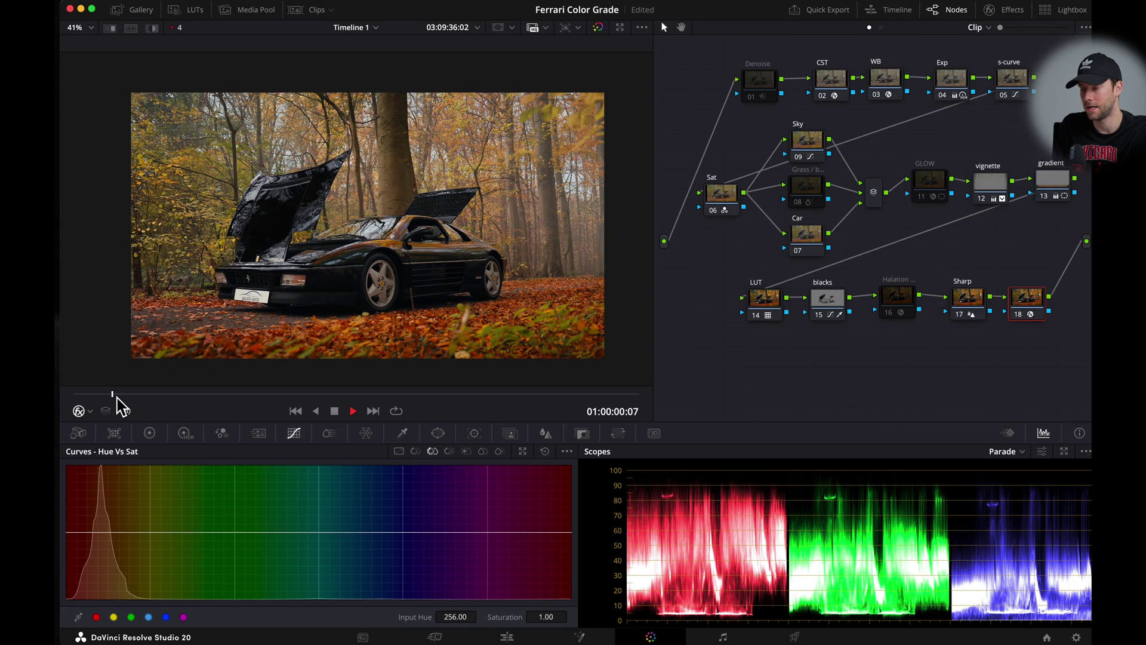
pyautogui.press('space')
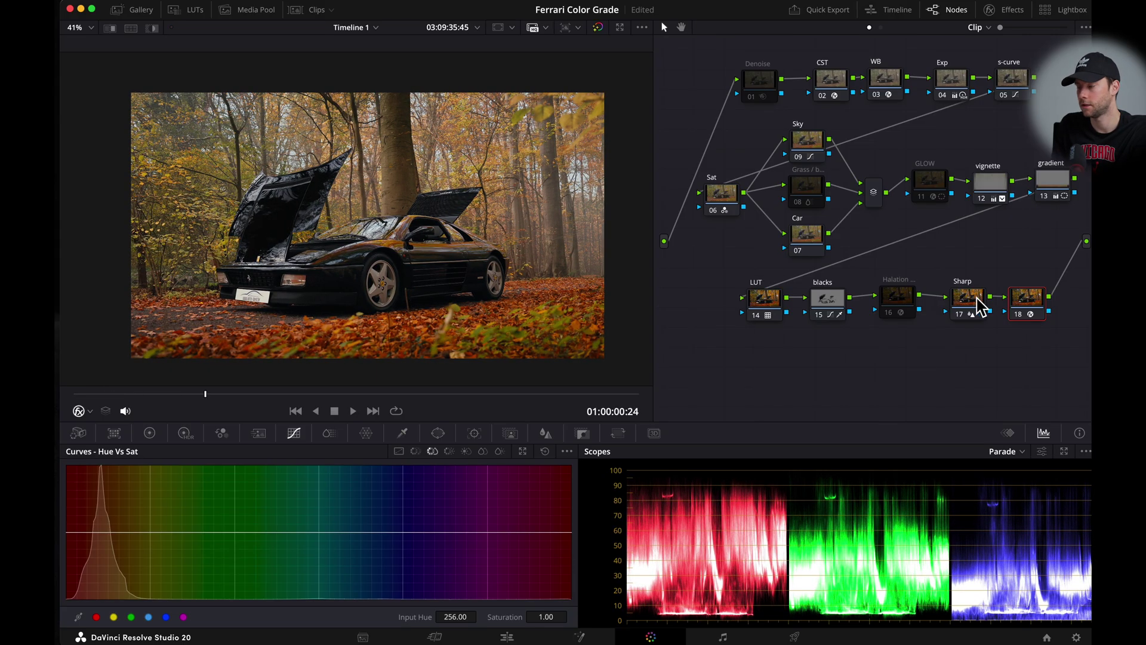
pyautogui.click(1022, 318)
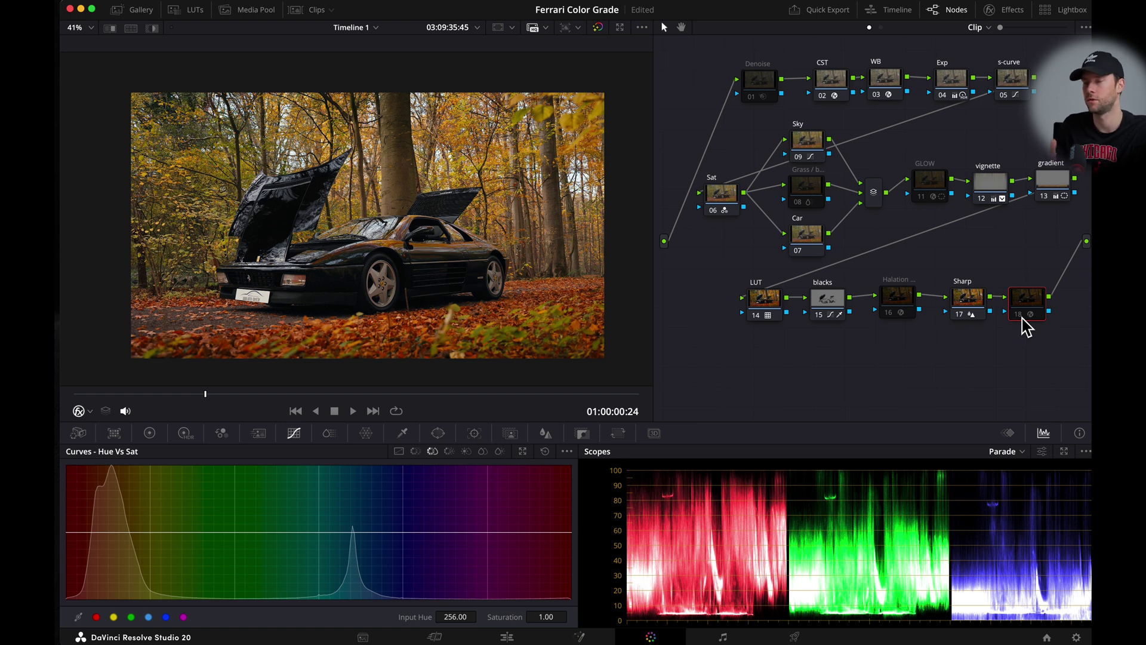
# - Select gear-shifter clip 02 and apply clip 01's 18-node grade to it
pyautogui.click(310, 10)
pyautogui.click(194, 391)
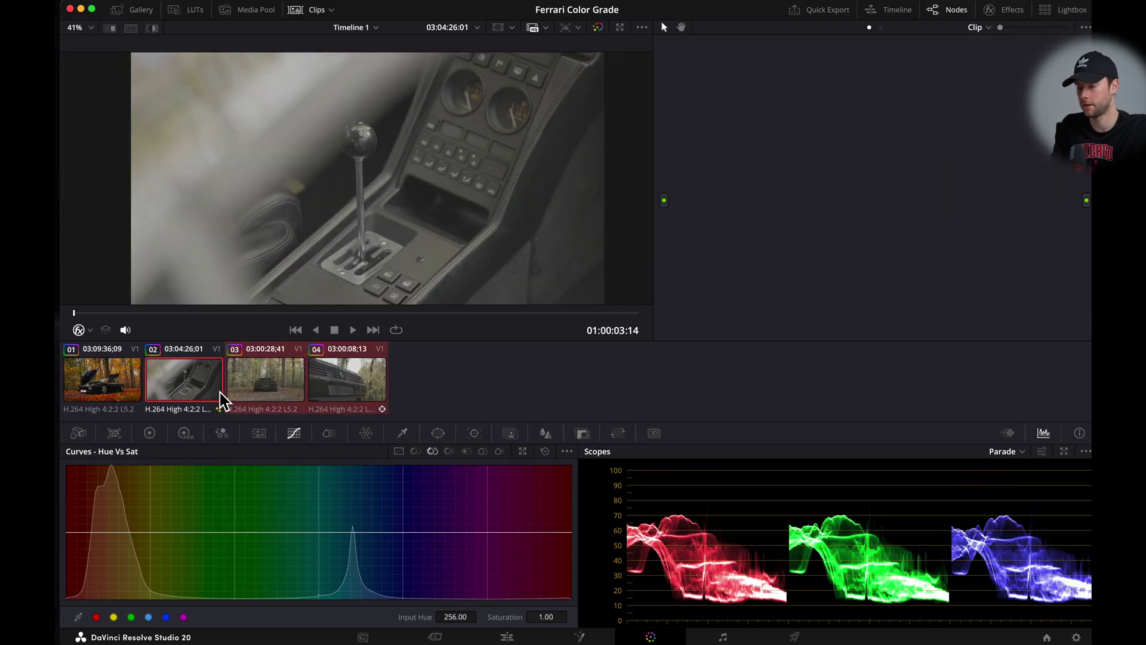
pyautogui.rightClick(119, 387)
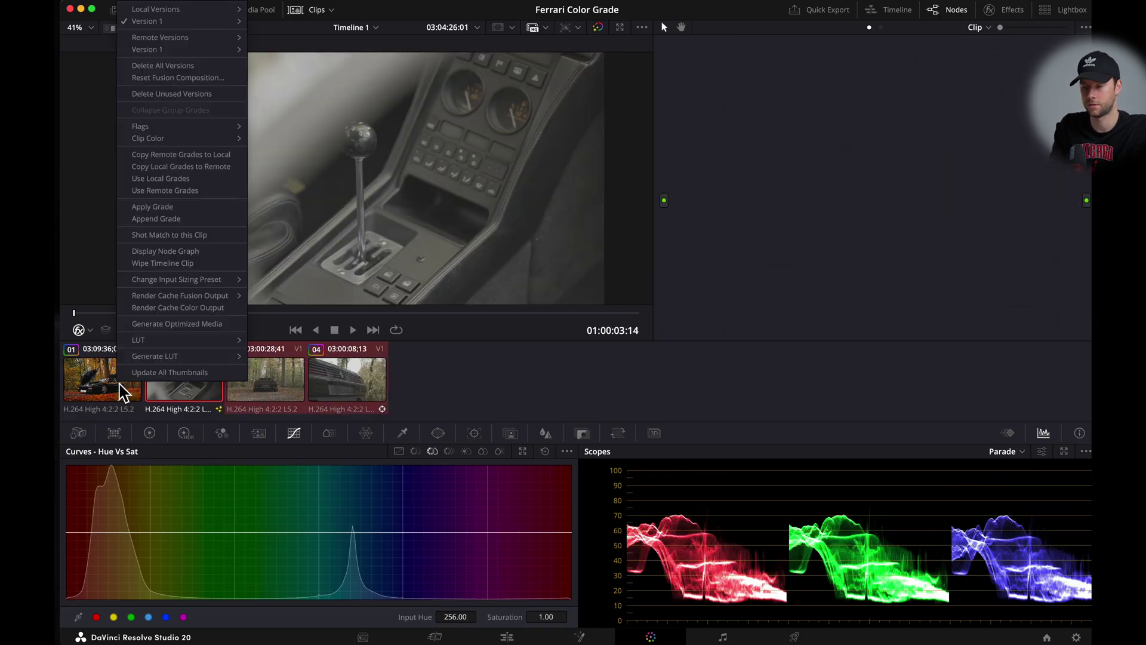
pyautogui.click(169, 209)
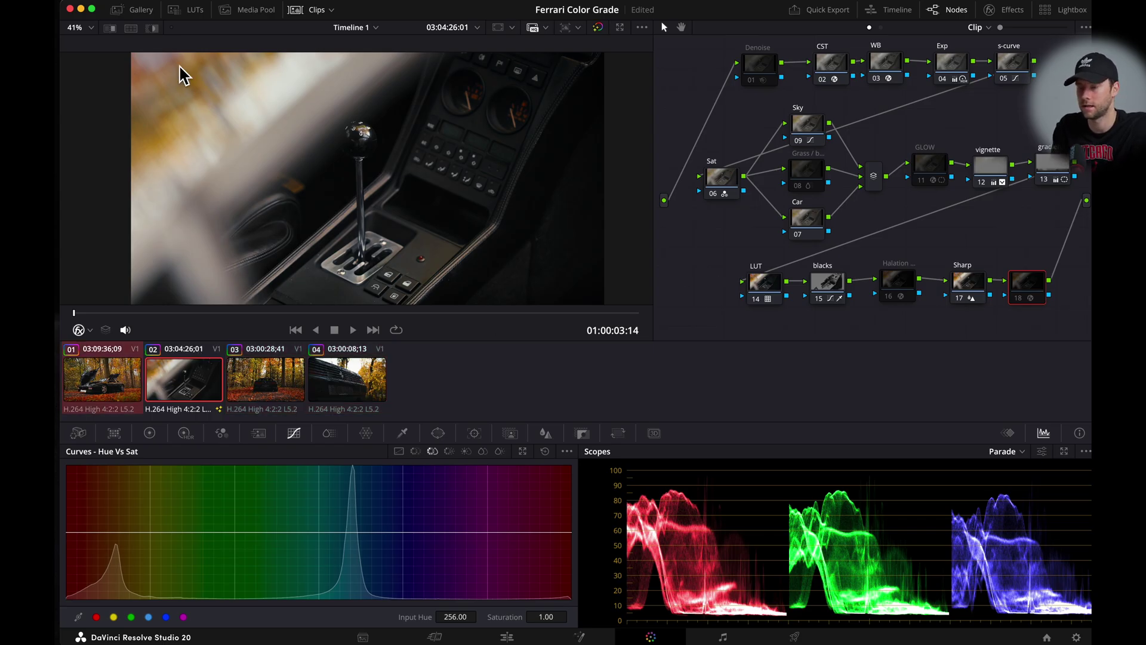
# - Turn on split-screen comparison in Selected Clips mode
pyautogui.click(131, 28)
pyautogui.click(128, 43)
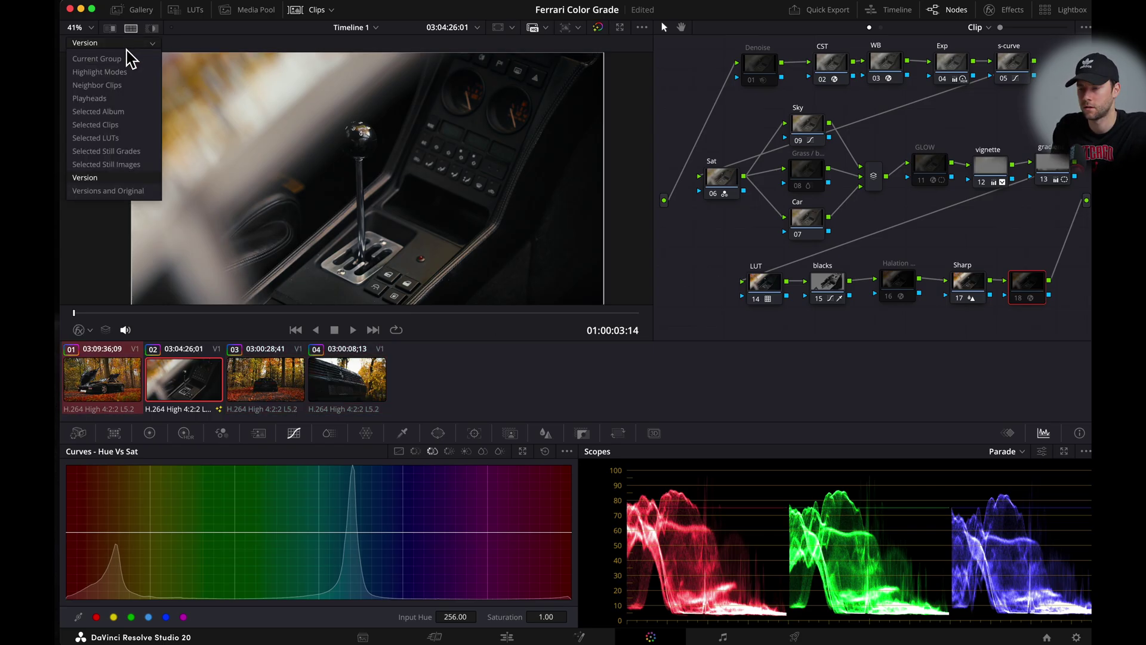
pyautogui.click(111, 126)
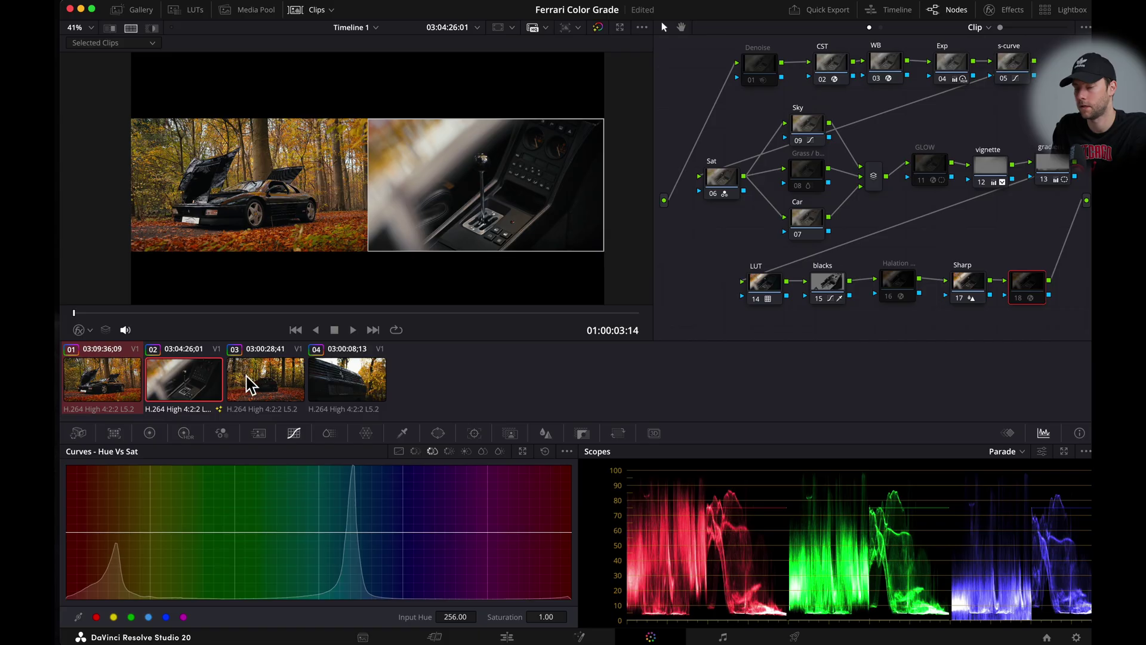
# - Select clips 01 and 03 so the viewer shows them side by side
pyautogui.keyDown('super'); pyautogui.click(278, 388); pyautogui.keyUp('super')
pyautogui.click(179, 389)
pyautogui.click(122, 389)
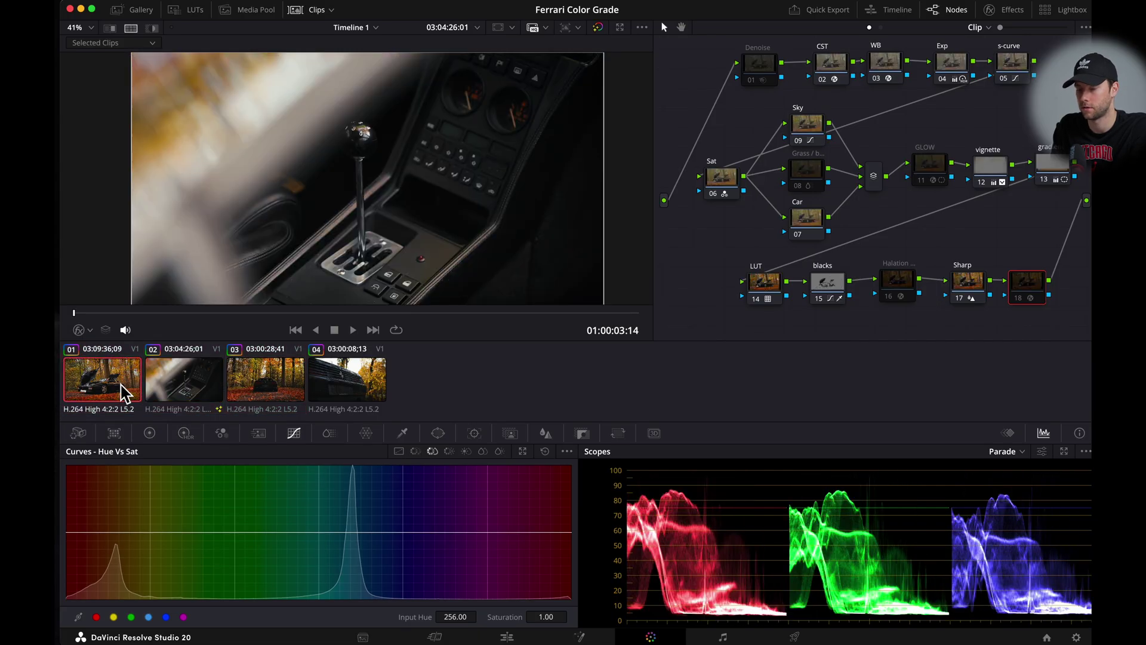
pyautogui.keyDown('super'); pyautogui.click(263, 389); pyautogui.keyUp('super')
pyautogui.scroll(2, 365, 245)
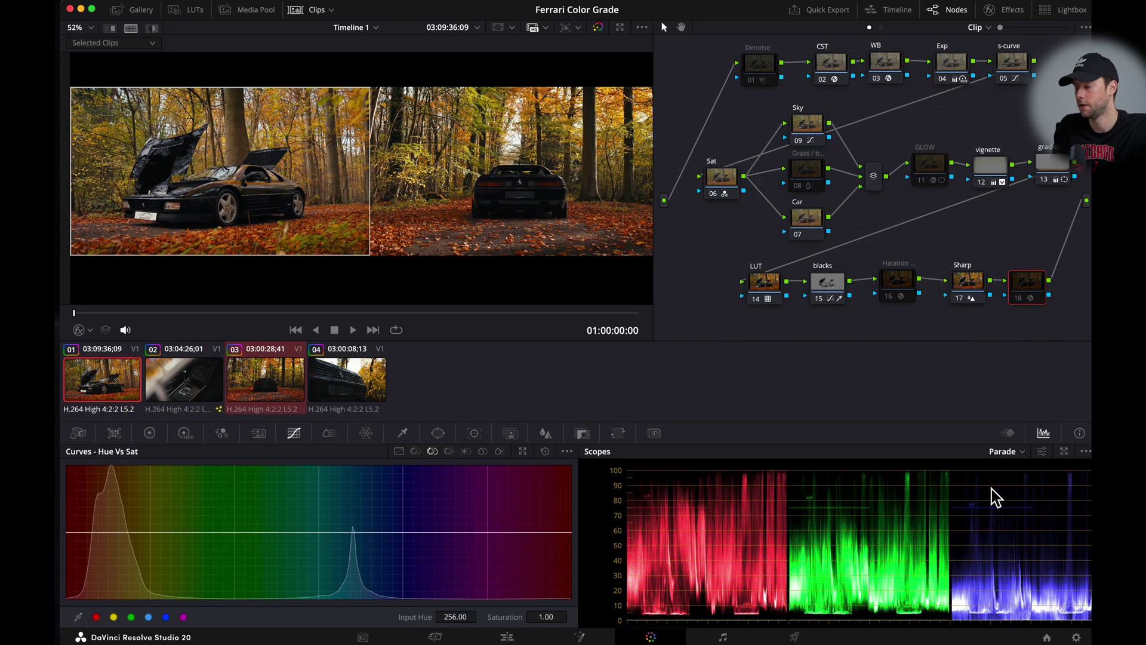